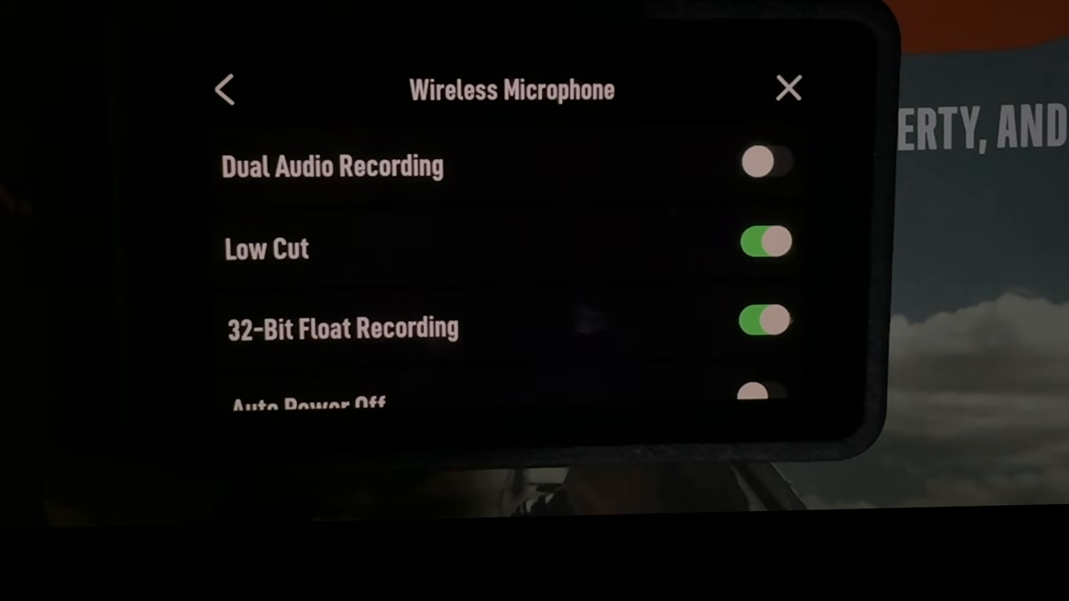
# - Review the camera's wireless microphone settings from Dual Audio Recording through to the transmitter formatting options
pyautogui.scroll(-2, 510, 279)
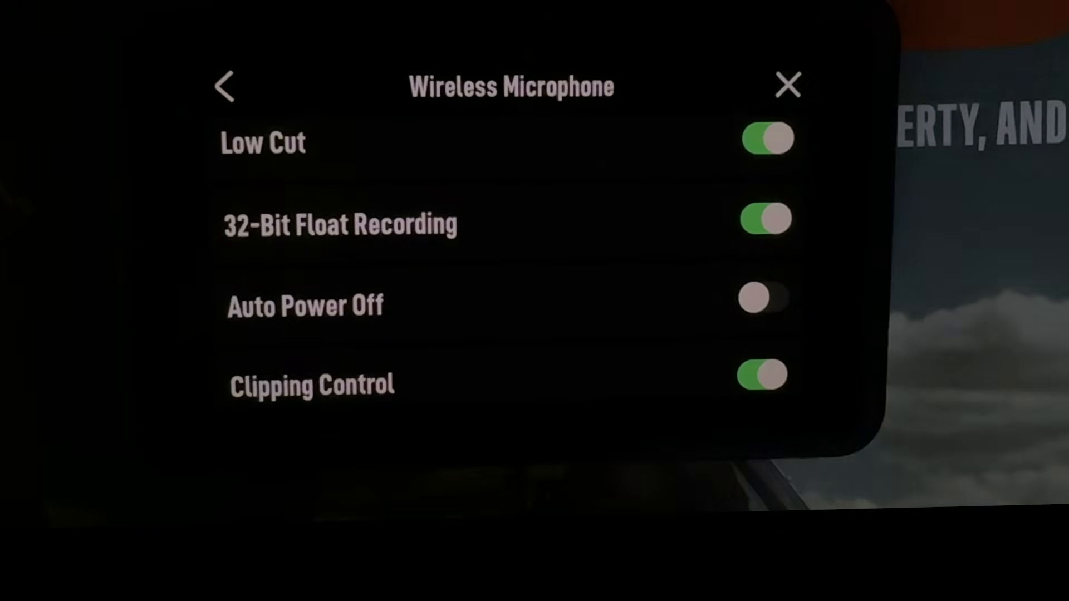
pyautogui.scroll(-3, 512, 250)
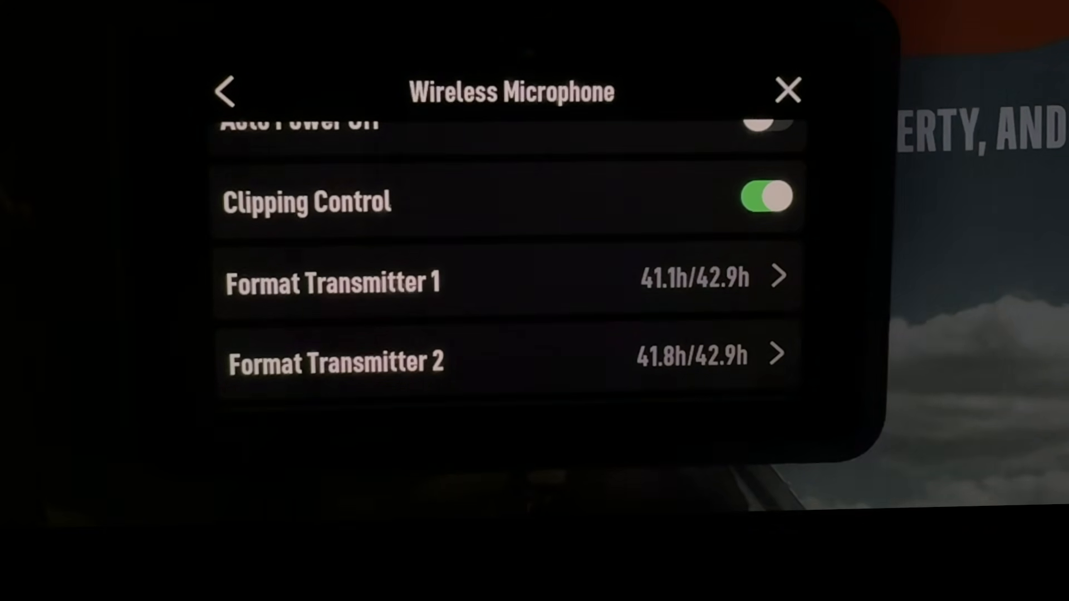
pyautogui.scroll(-3, 507, 261)
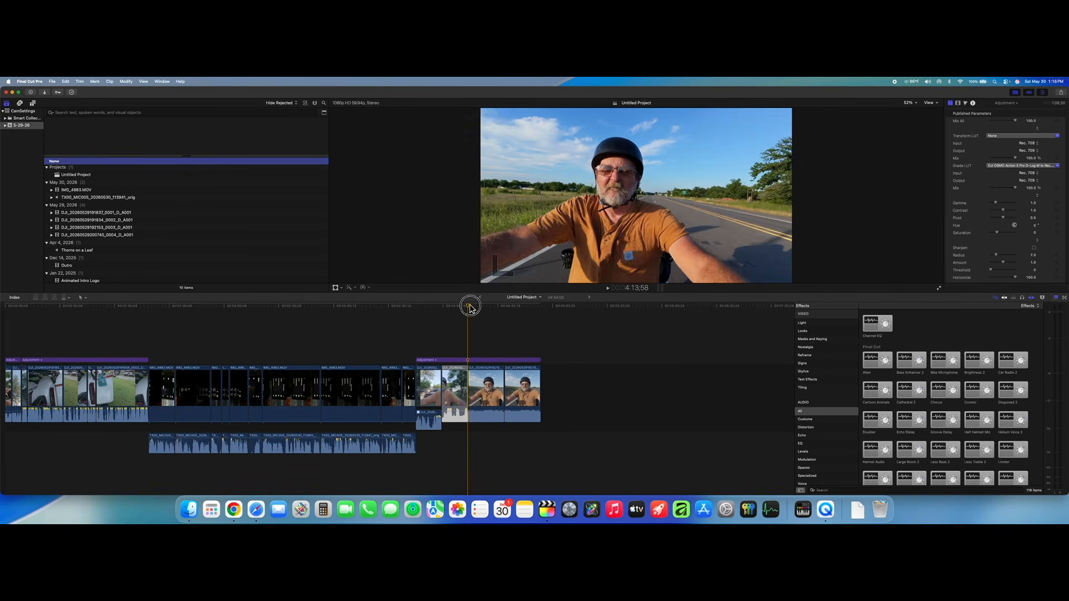
# - Set the audio configuration of the last motorcycle clip in the timeline to Dual Mono
pyautogui.moveTo(536, 314); pyautogui.dragTo(469, 310)
pyautogui.click(485, 376)
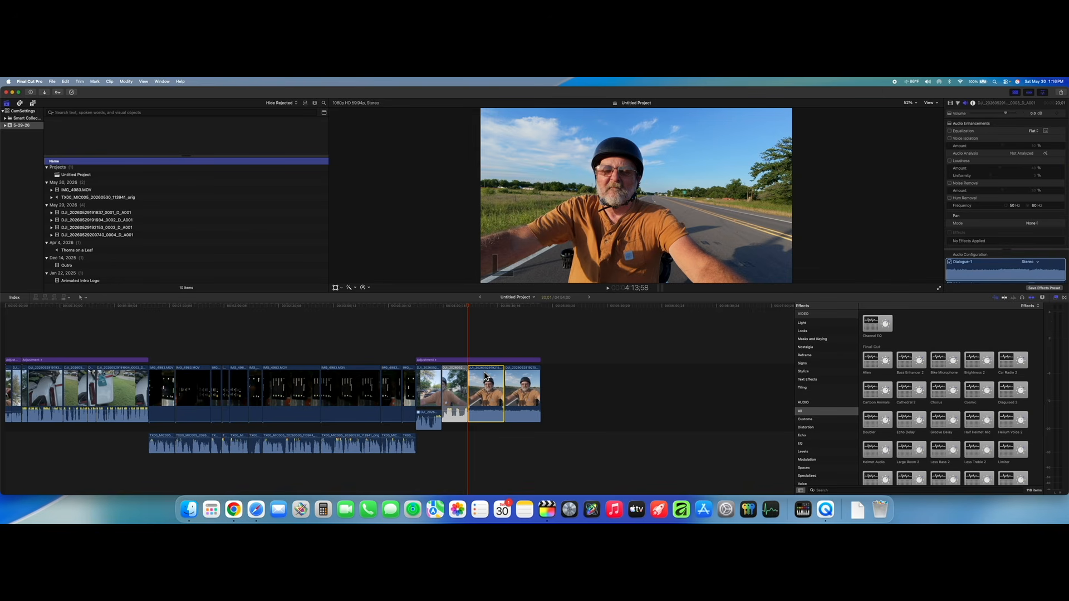
pyautogui.click(527, 379)
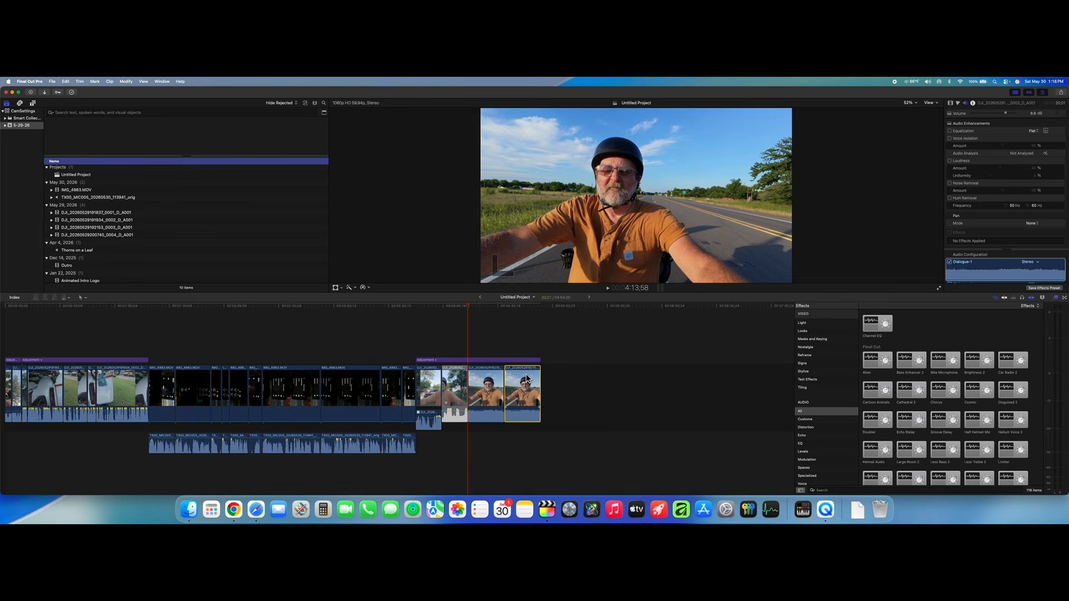
pyautogui.click(520, 308)
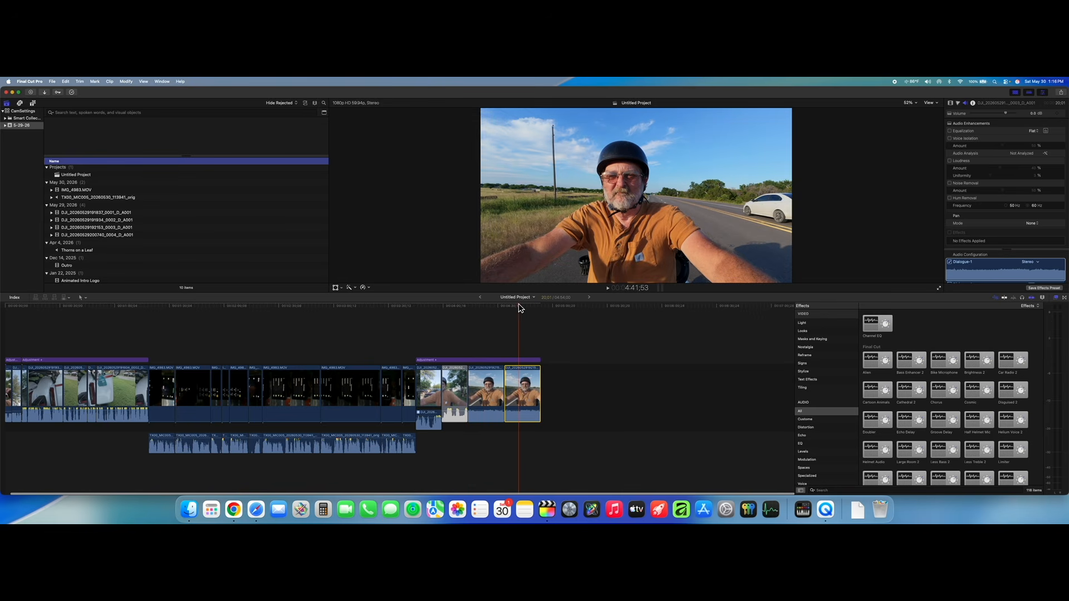
pyautogui.click(983, 243)
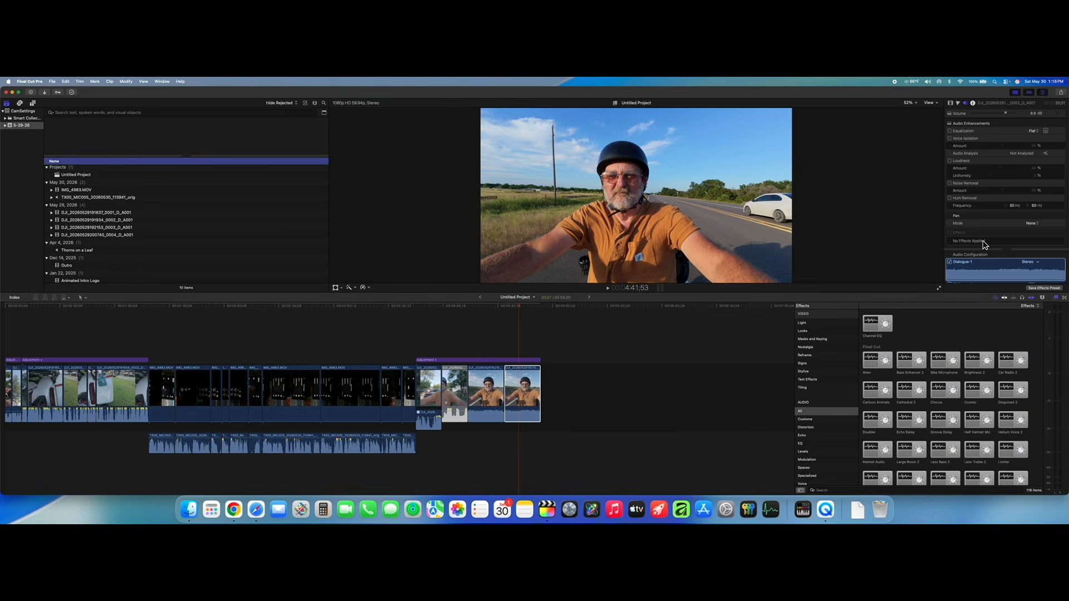
pyautogui.moveTo(1011, 251); pyautogui.dragTo(1006, 211)
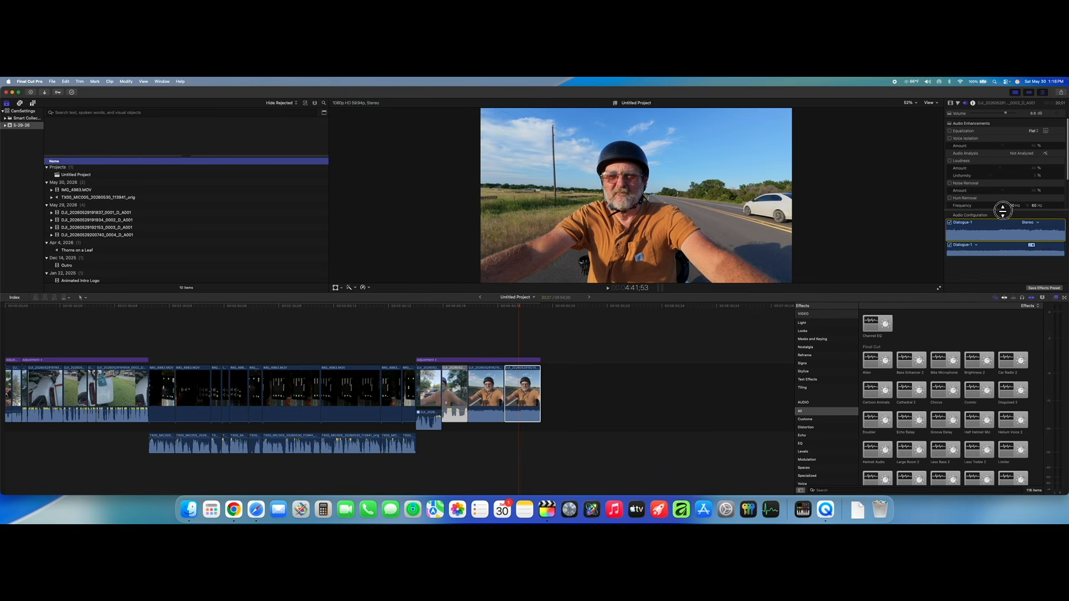
pyautogui.click(1038, 224)
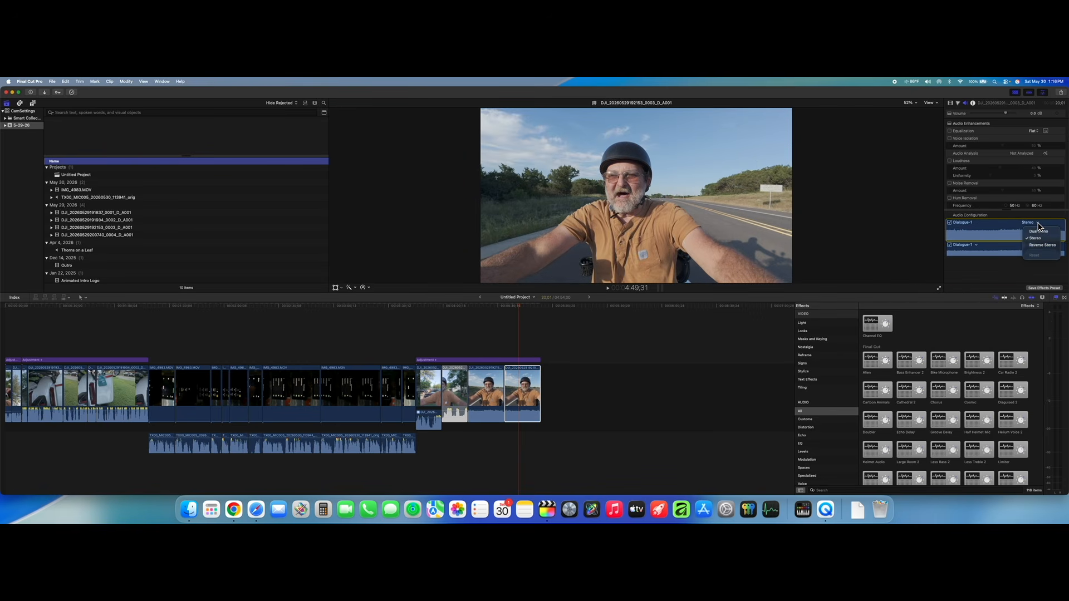
pyautogui.click(1039, 231)
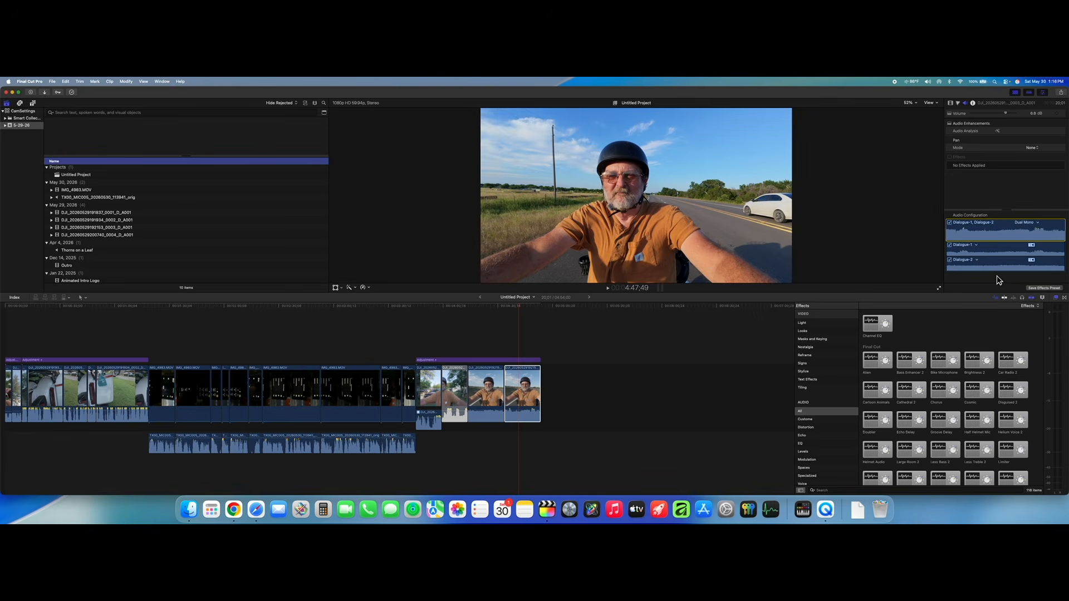
# - Assign the Effects-1 role to the clip's second mono channel and expand its audio components in the timeline
pyautogui.click(978, 260)
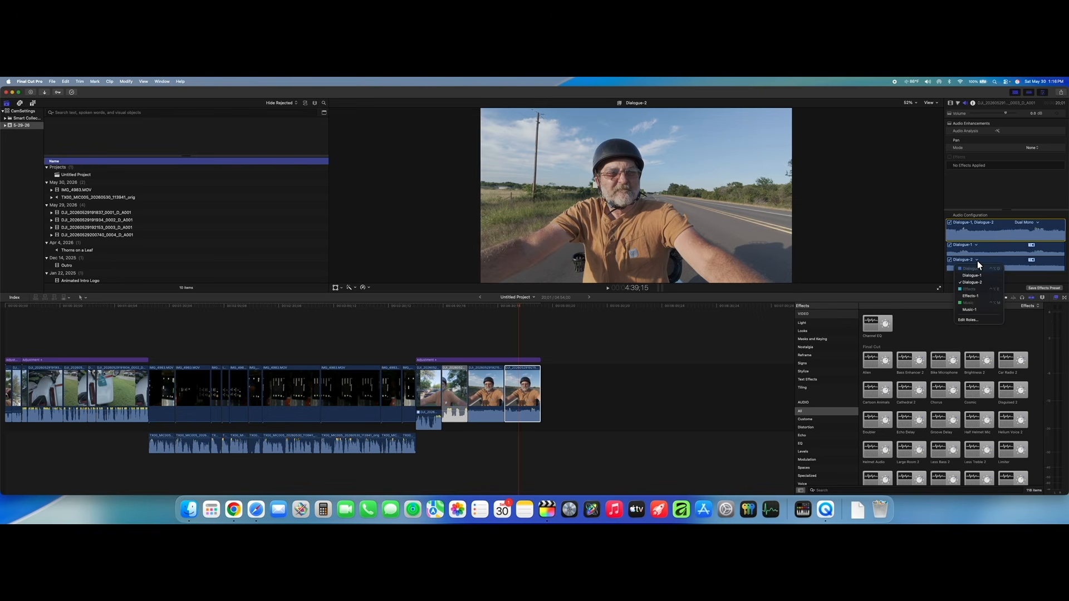
pyautogui.click(973, 298)
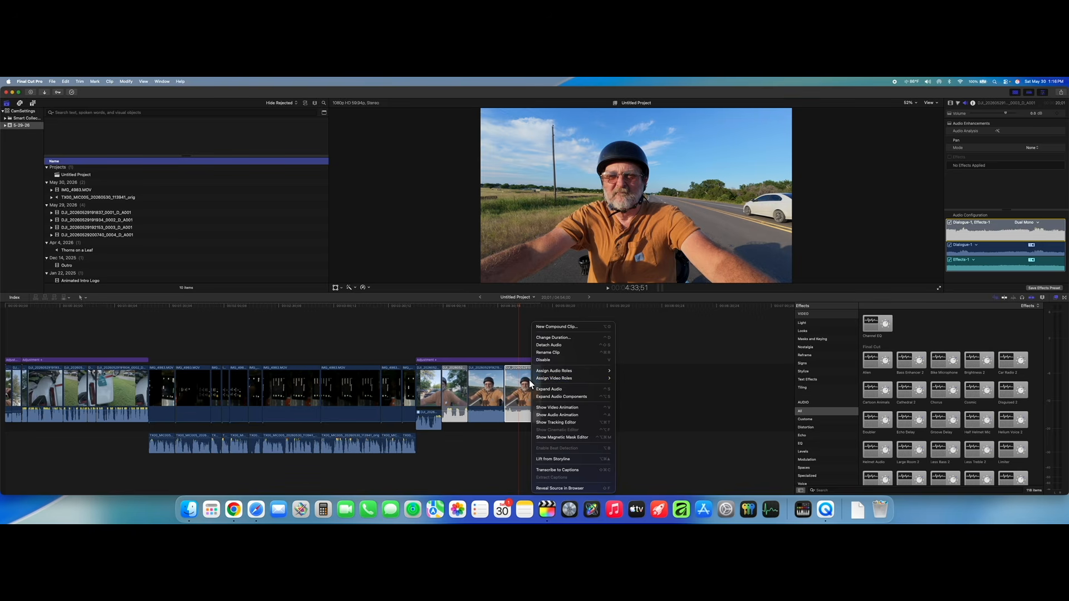
pyautogui.click(549, 396)
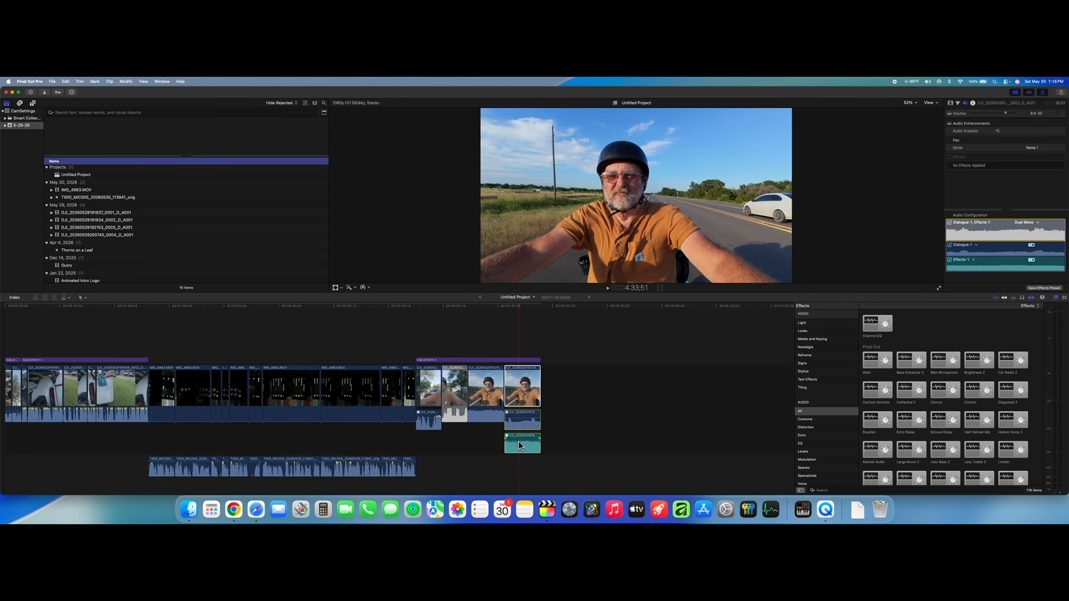
# - Apply the Channel EQ effect to the last clip's Effects-1 audio component
pyautogui.click(527, 443)
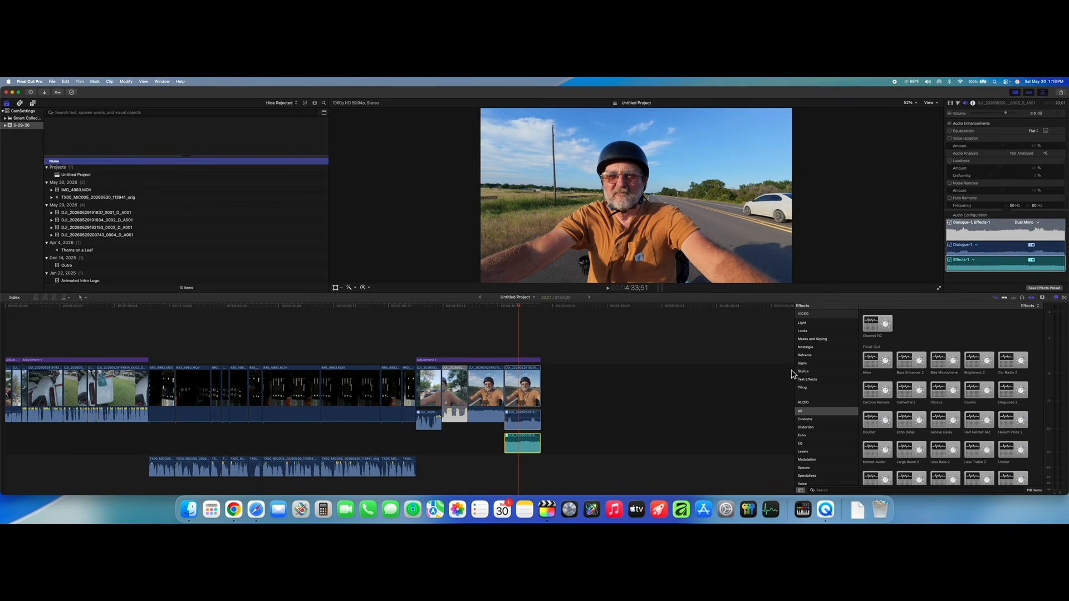
pyautogui.click(871, 325)
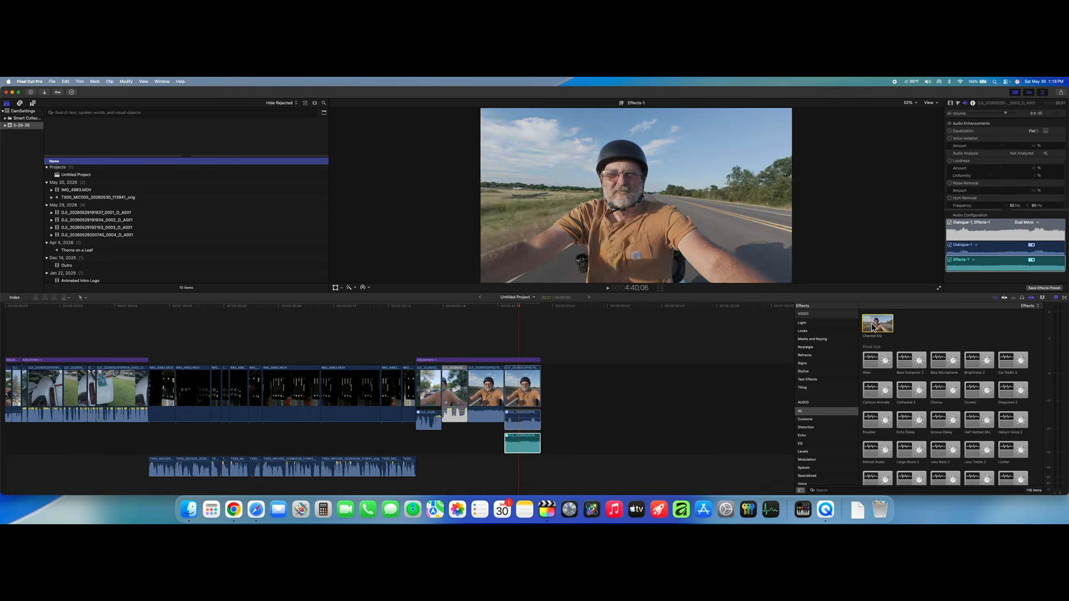
pyautogui.doubleClick(876, 328)
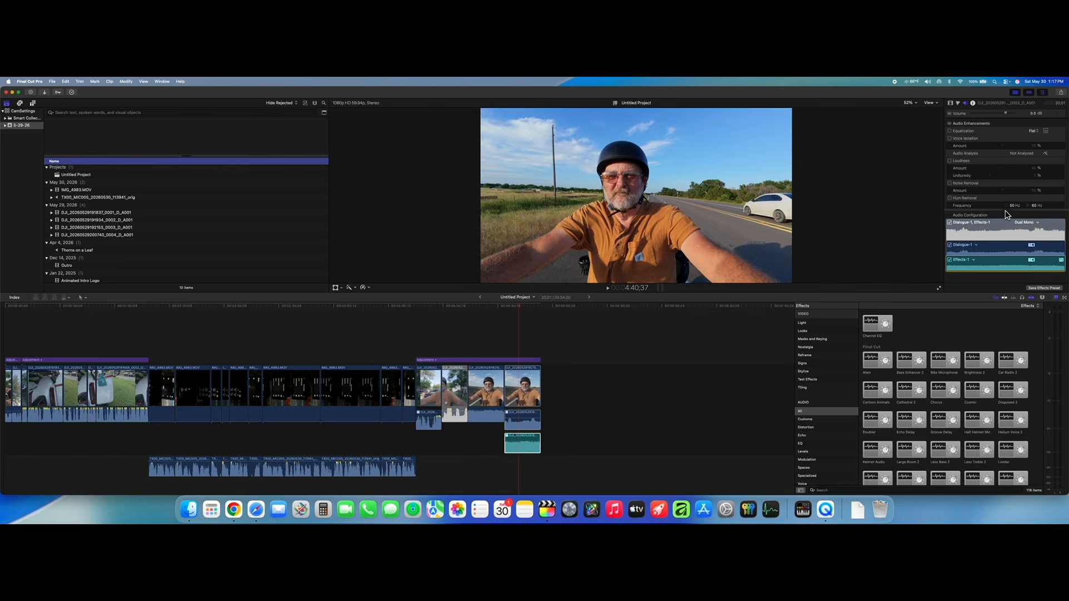
# - Open the Channel EQ graph and enable its low cut band, moving the cutoff up to roll off the low frequencies
pyautogui.moveTo(1007, 212); pyautogui.dragTo(1005, 264)
pyautogui.scroll(-2, 980, 175)
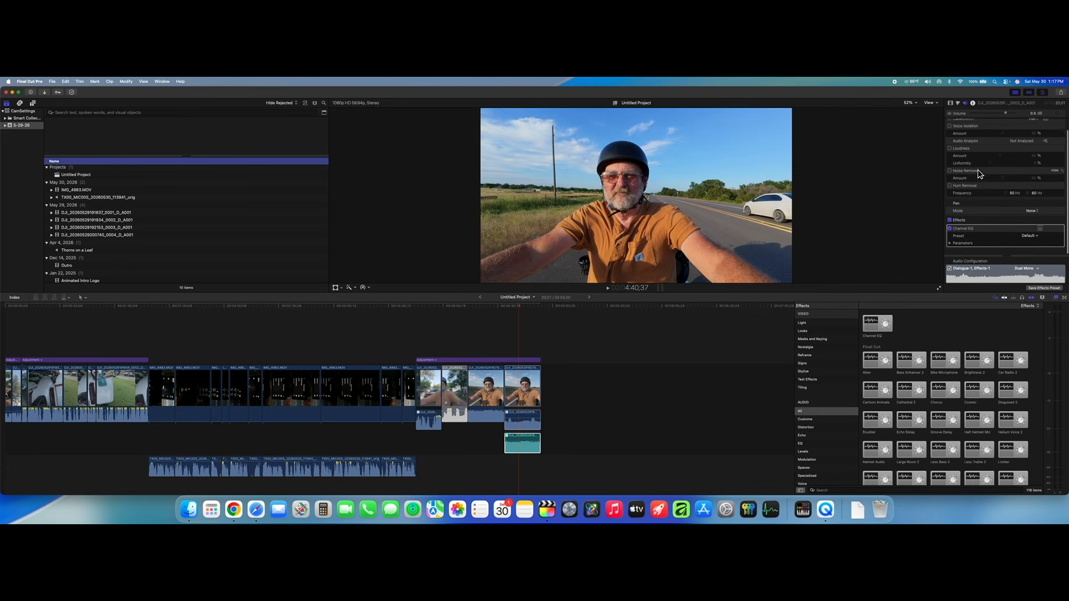
pyautogui.click(1041, 233)
pyautogui.moveTo(365, 322); pyautogui.dragTo(716, 222)
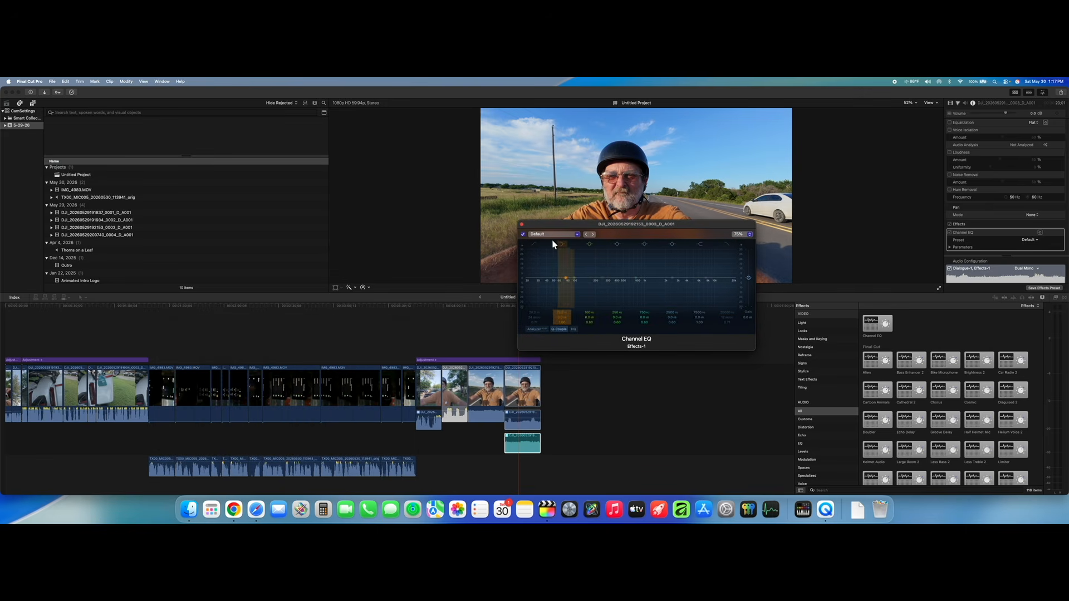
pyautogui.click(535, 244)
pyautogui.moveTo(527, 279); pyautogui.dragTo(573, 284)
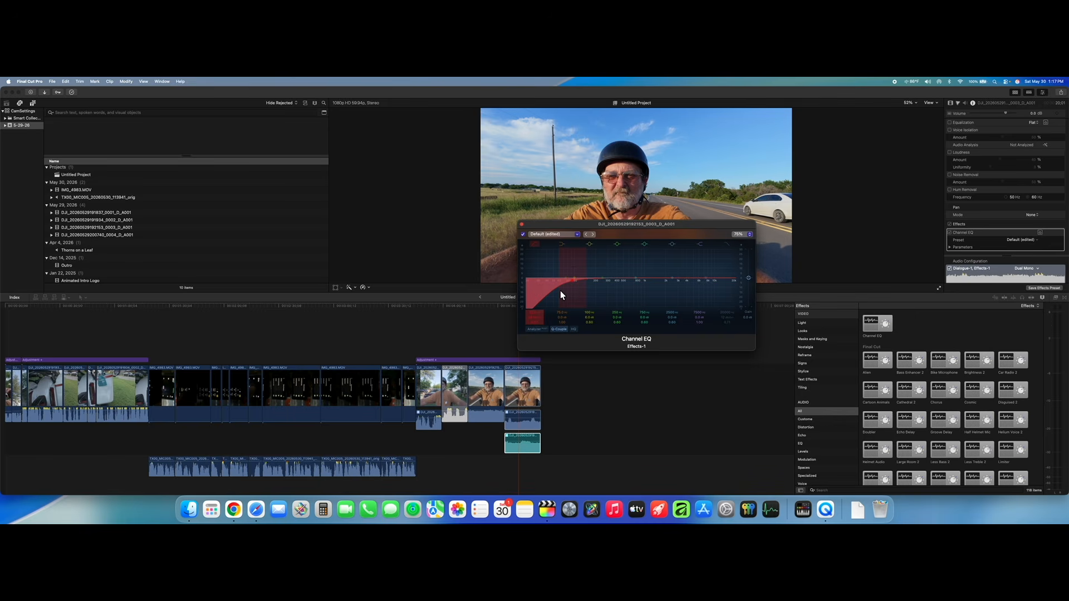
# - Play the last clip with the low cut and compare its sound with the preceding clip
pyautogui.click(504, 309)
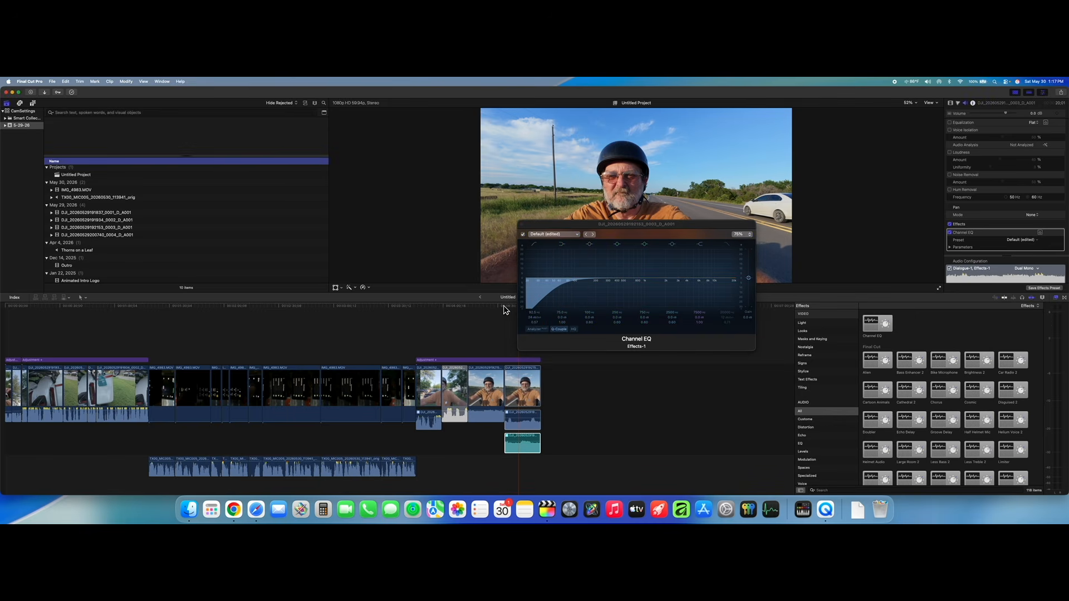
pyautogui.click(504, 309)
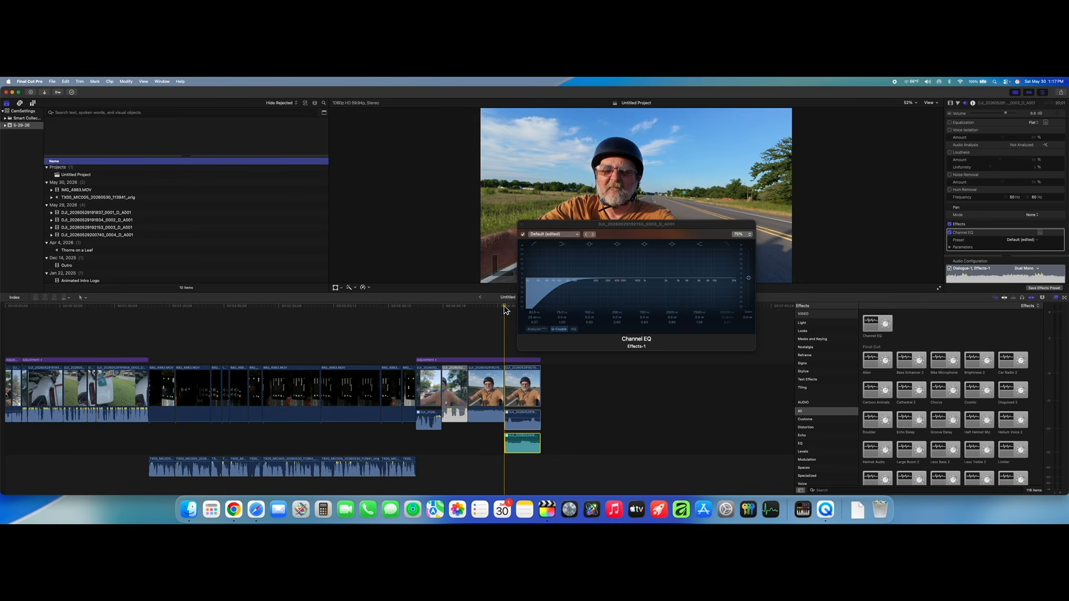
pyautogui.press('space')
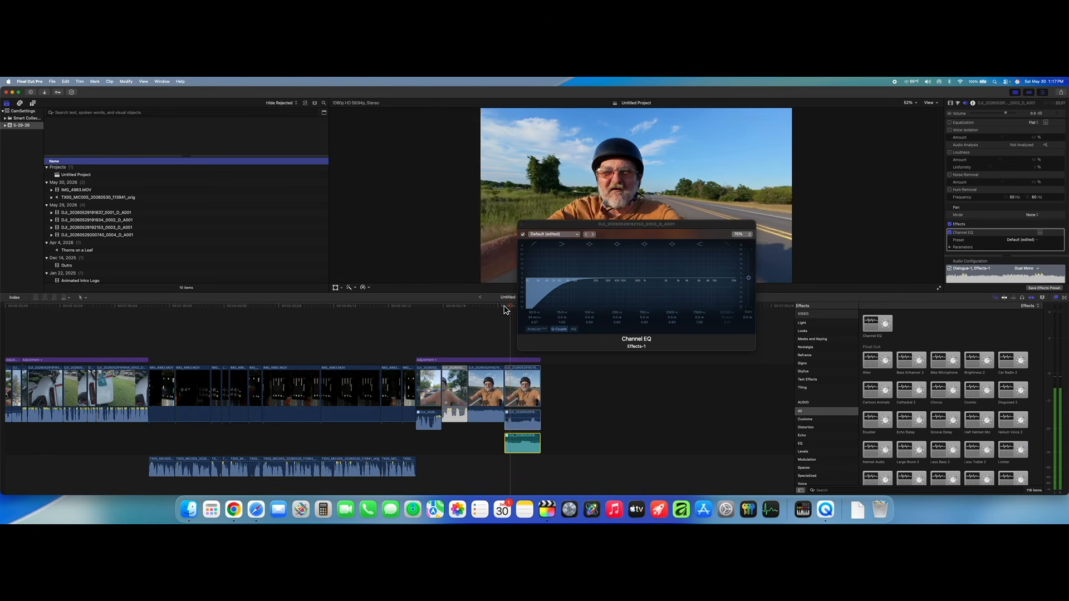
pyautogui.click(484, 306)
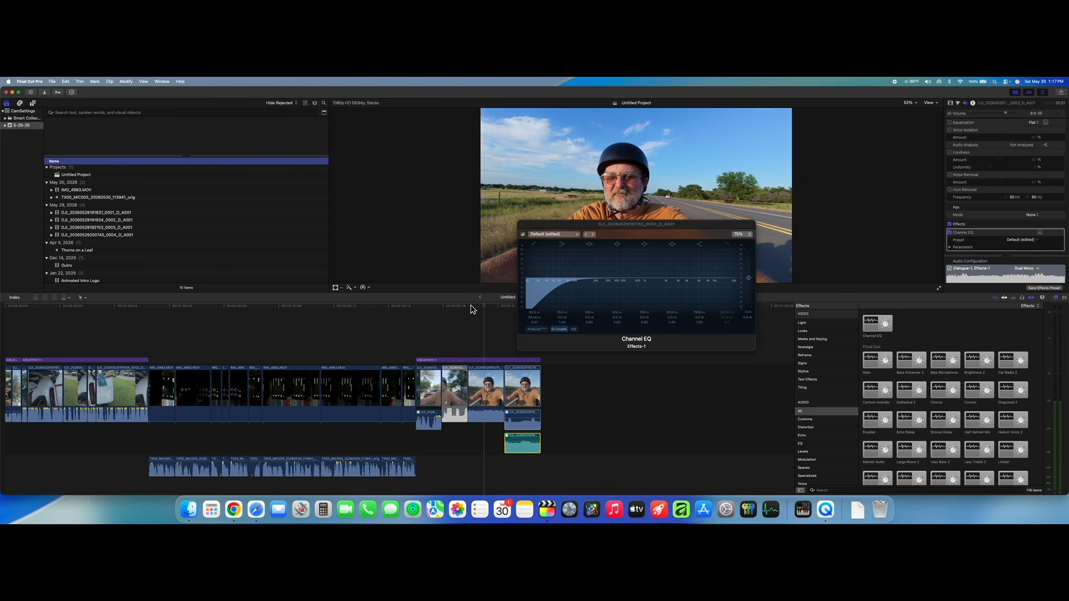
pyautogui.click(471, 306)
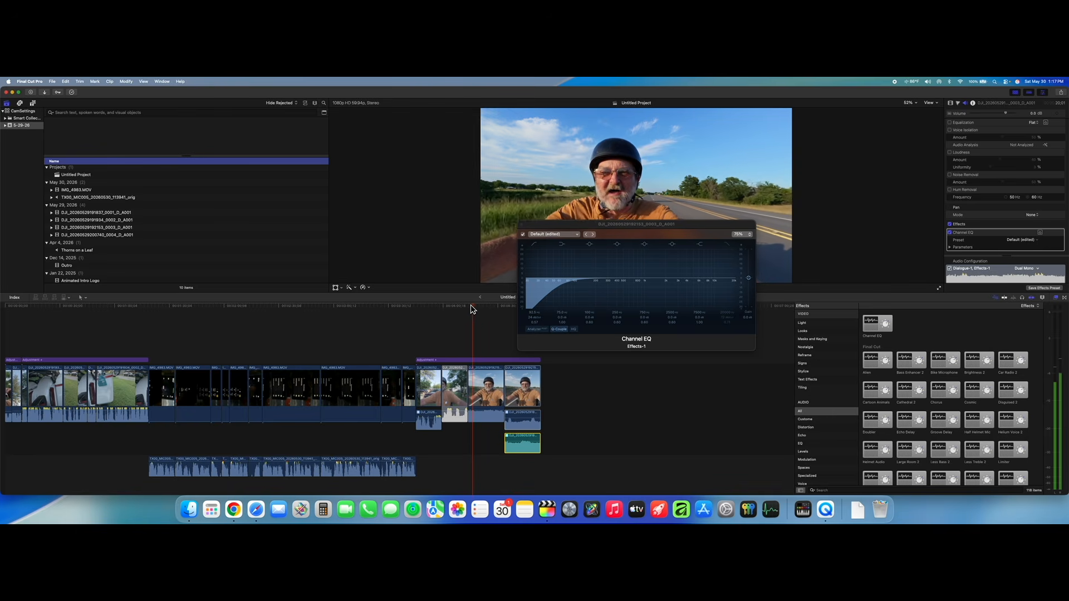
pyautogui.click(486, 308)
pyautogui.click(509, 310)
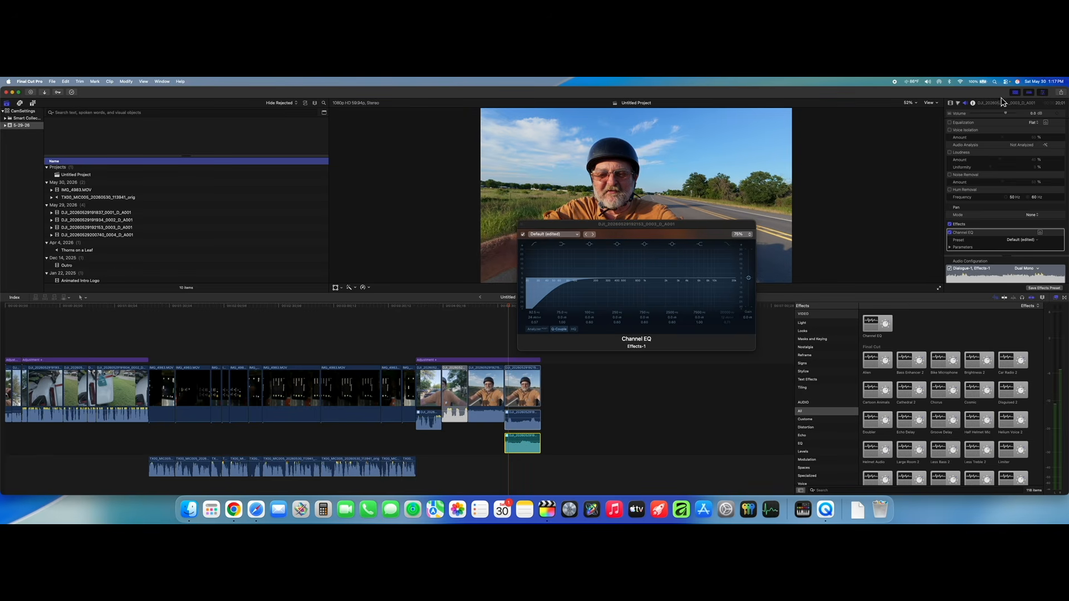
# - Enable Voice Isolation on the Effects-1 component at about 15 % and play the clip from its start
pyautogui.click(950, 131)
pyautogui.moveTo(1003, 140); pyautogui.dragTo(994, 140)
pyautogui.click(506, 306)
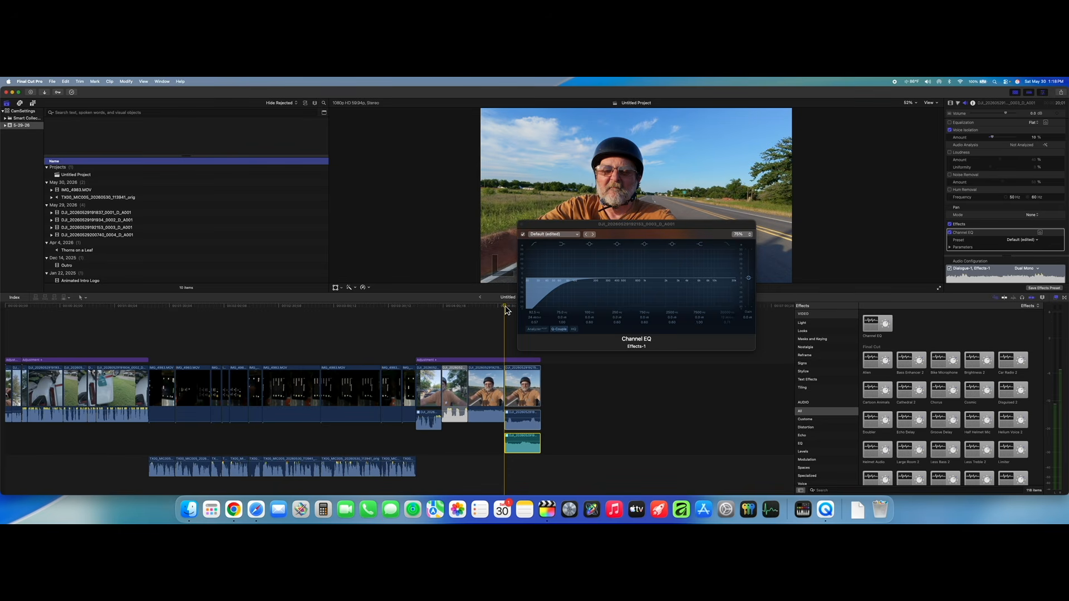
pyautogui.press('space')
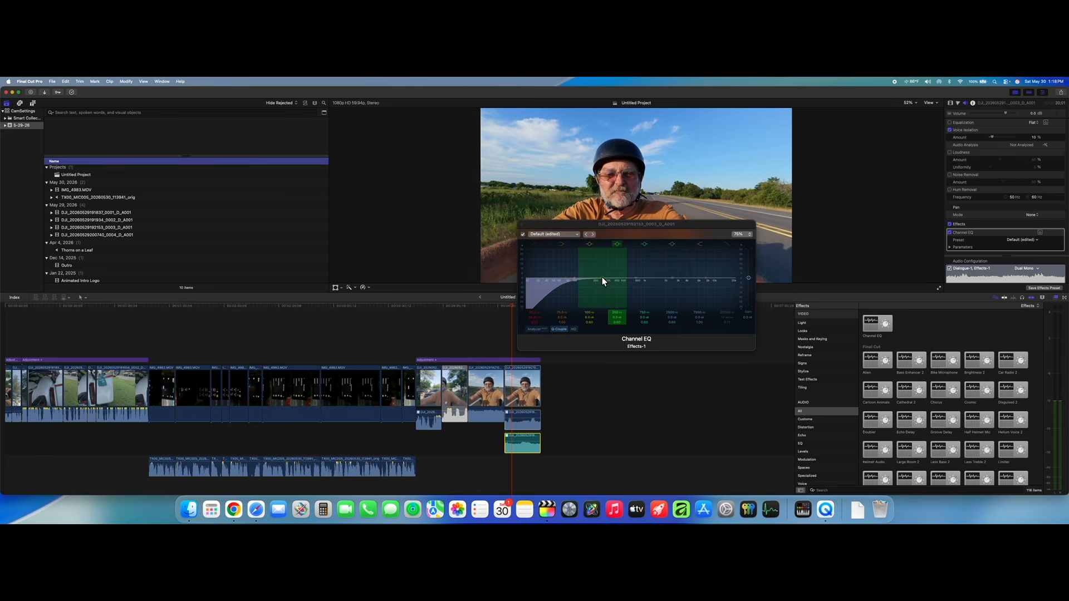
# - Boost the green low-mid band in the Channel EQ, narrow it, and settle it at a slight boost in a lower frequency
pyautogui.moveTo(602, 278); pyautogui.dragTo(590, 268)
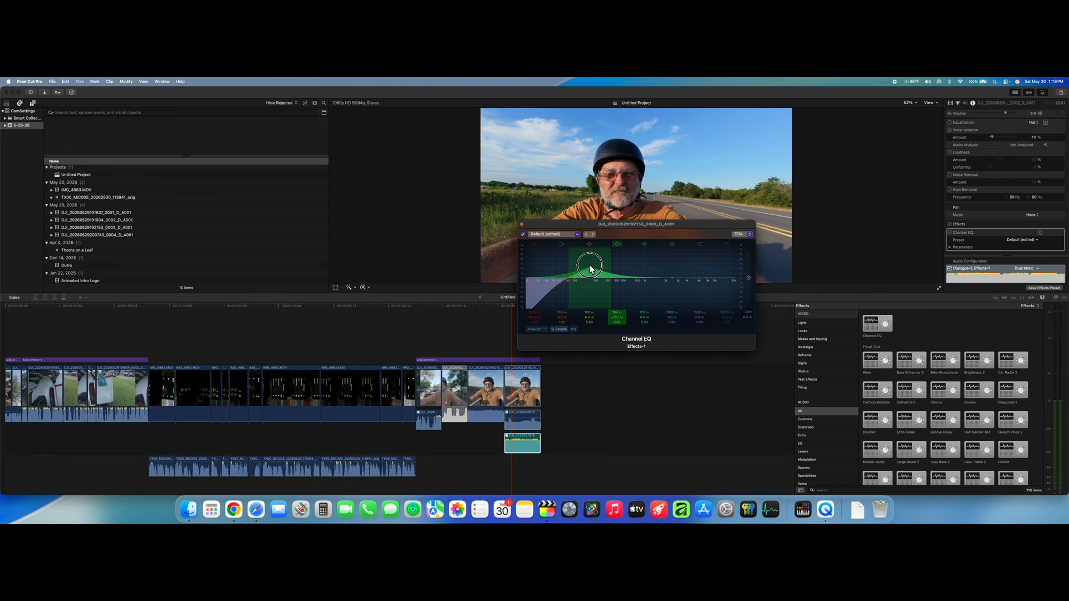
pyautogui.scroll(1, 589, 269)
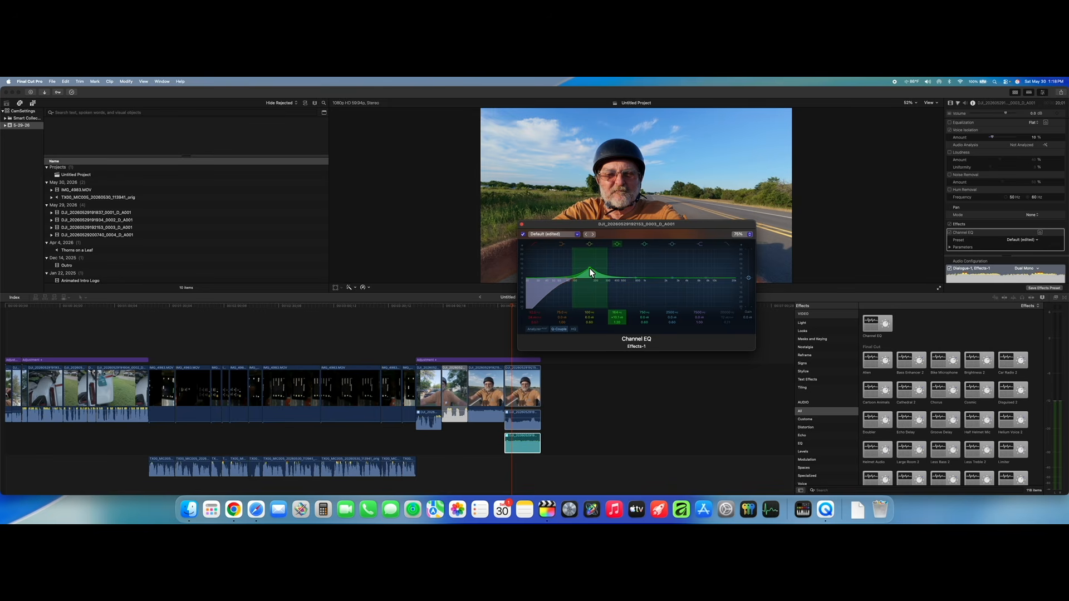
pyautogui.moveTo(589, 269)
pyautogui.mouseDown()
pyautogui.moveTo(696, 270)
pyautogui.moveTo(577, 273)
pyautogui.moveTo(591, 267)
pyautogui.moveTo(582, 265)
pyautogui.moveTo(582, 277)
pyautogui.mouseUp()
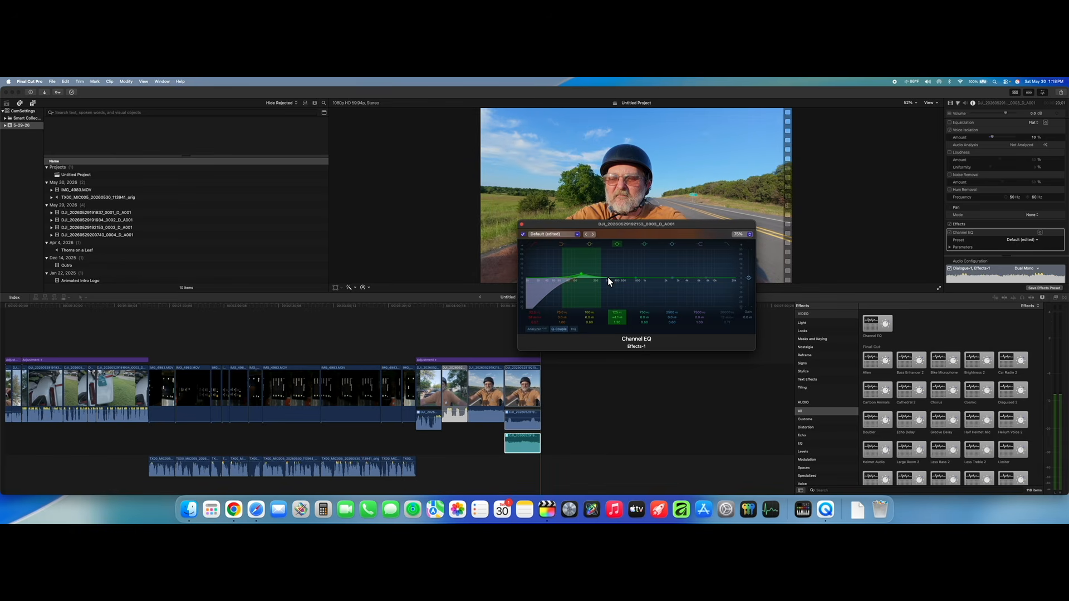
# - During playback, boost the Channel EQ's blue upper-mid band, sweep it to a lower frequency, and pull it into a slight cut
pyautogui.click(507, 310)
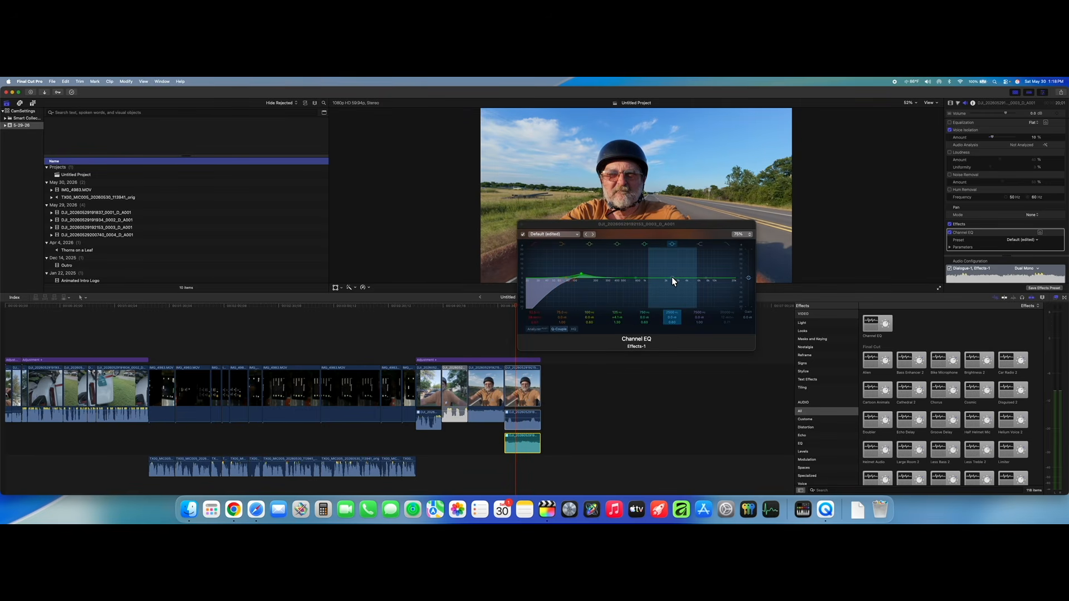
pyautogui.moveTo(673, 276); pyautogui.dragTo(673, 261)
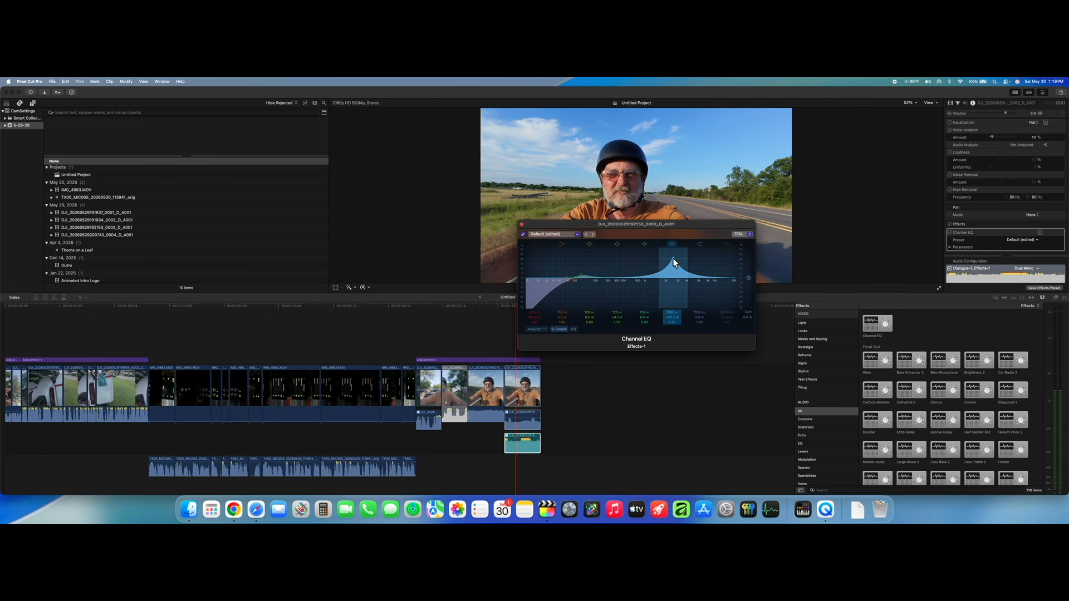
pyautogui.moveTo(674, 263); pyautogui.dragTo(659, 260)
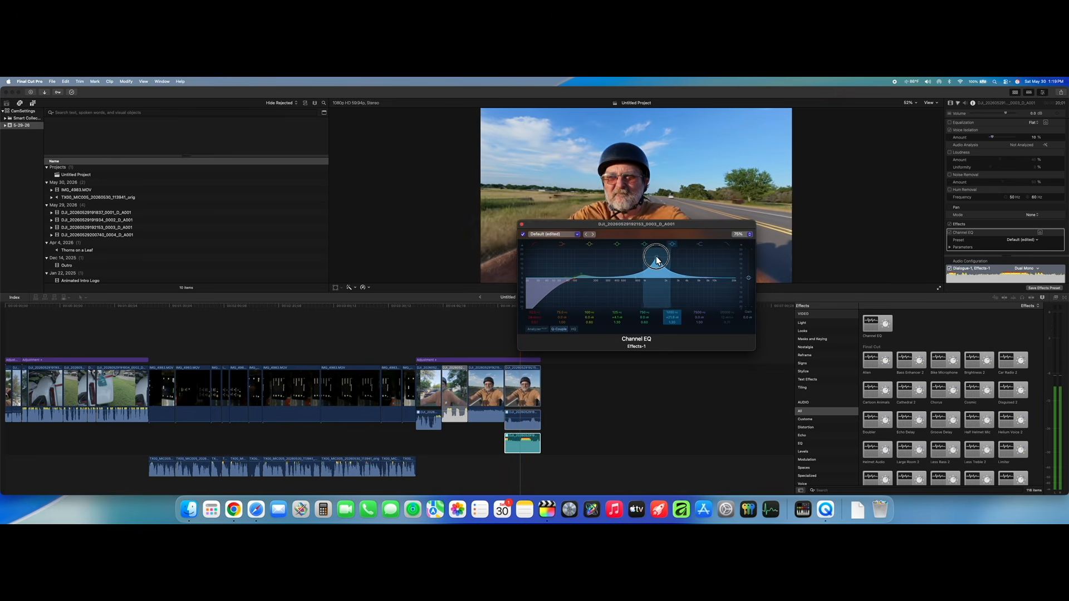
pyautogui.moveTo(659, 260); pyautogui.dragTo(656, 288)
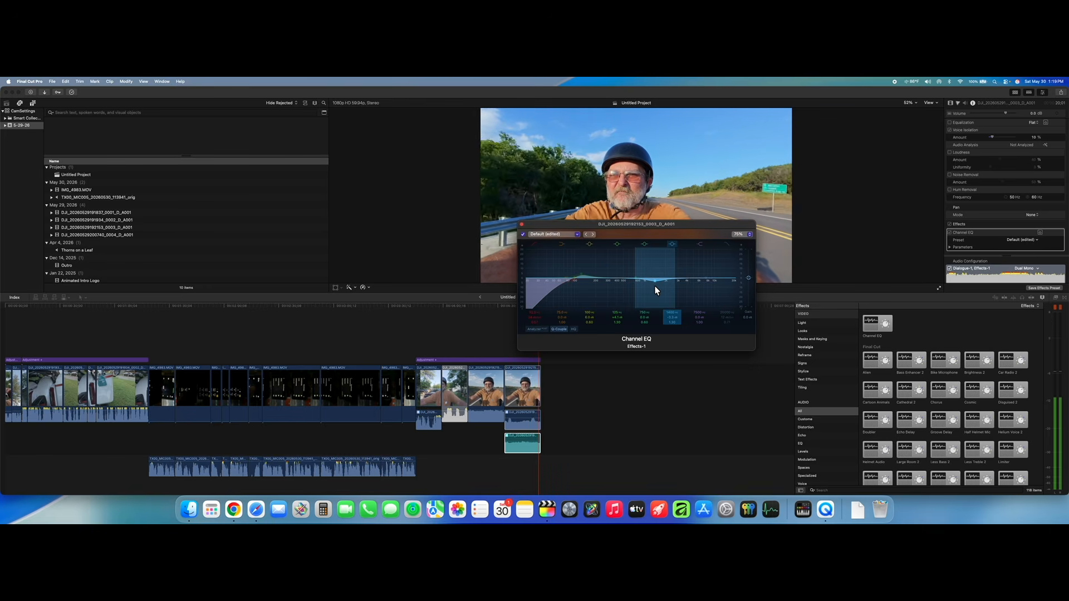
# - Close the Channel EQ, search the effects for "lim", and add the Final Cut Limiter to the Effects-1 audio component
pyautogui.click(522, 224)
pyautogui.click(839, 490)
pyautogui.write('l')
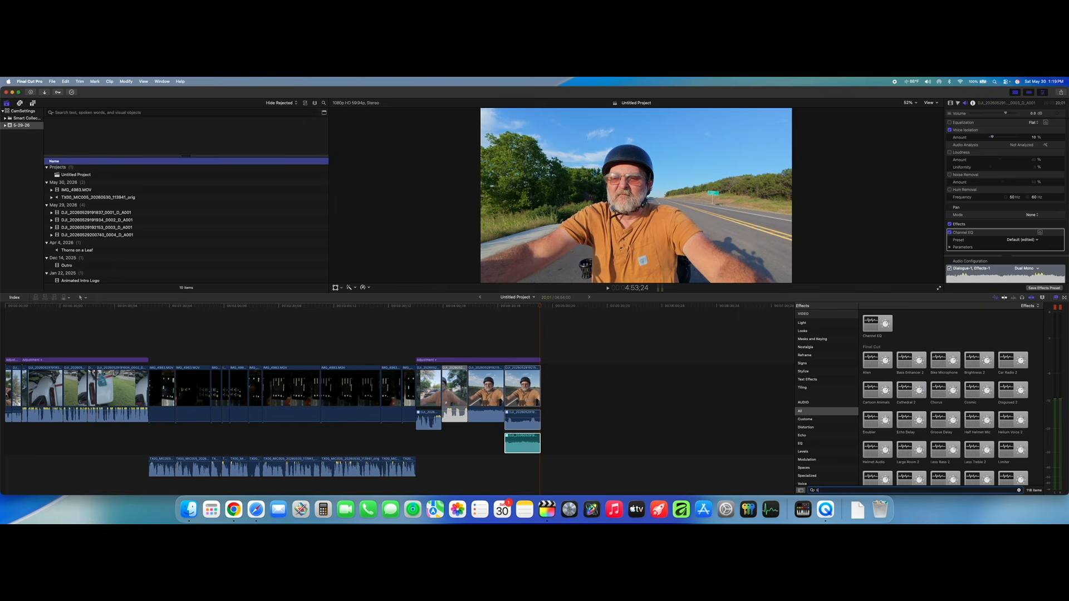
pyautogui.write('im')
pyautogui.moveTo(877, 331); pyautogui.dragTo(527, 450)
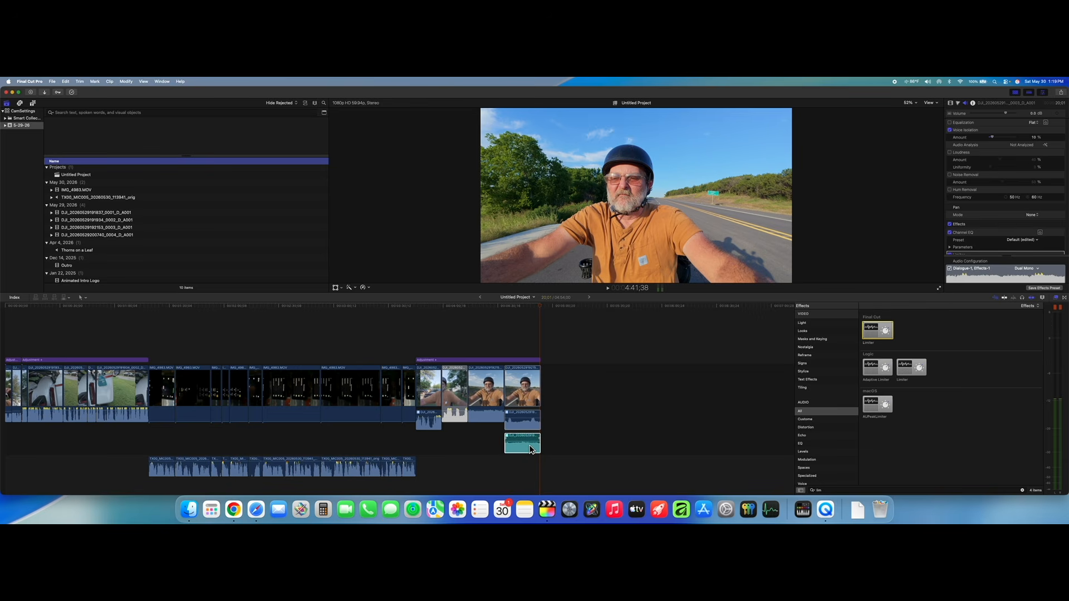
pyautogui.scroll(-2, 1005, 224)
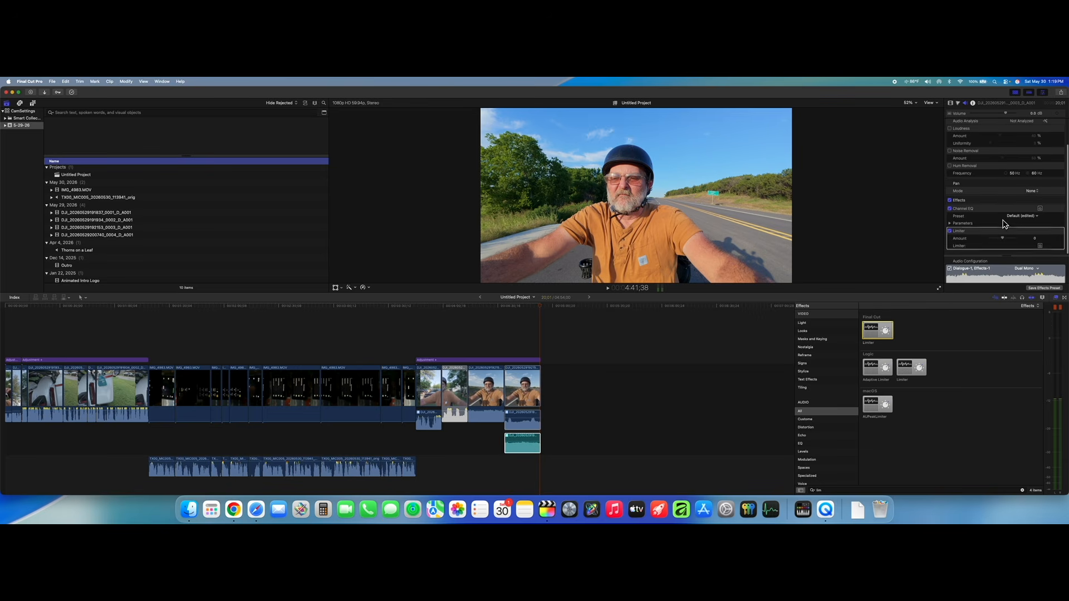
# - Open the Limiter's editor on Effects-1 and set the output level to -3.0 dB and the release to about 6.8 ms
pyautogui.click(1041, 246)
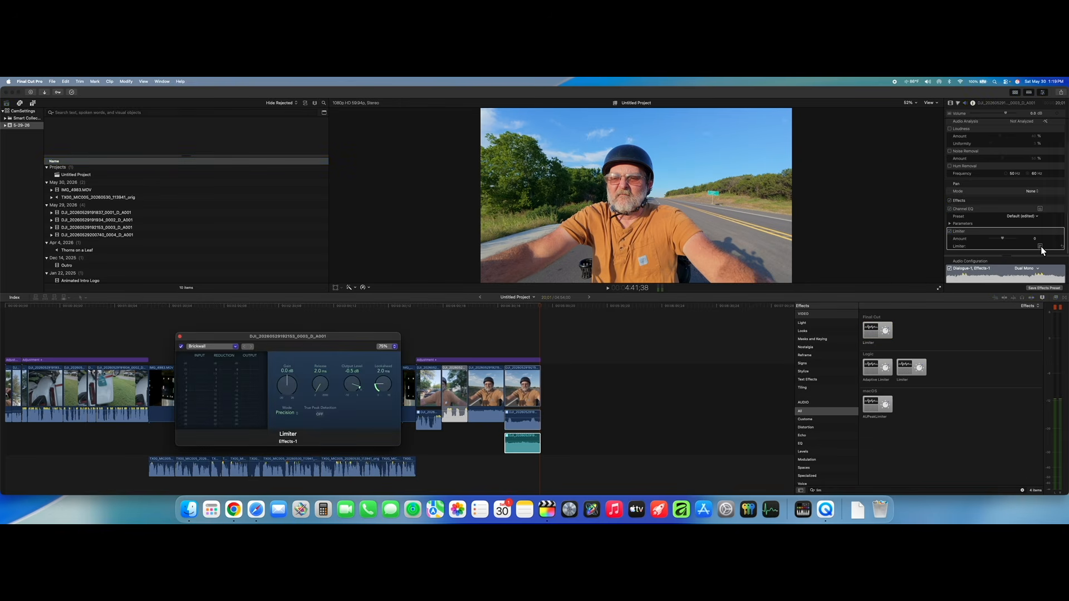
pyautogui.moveTo(333, 341); pyautogui.dragTo(730, 254)
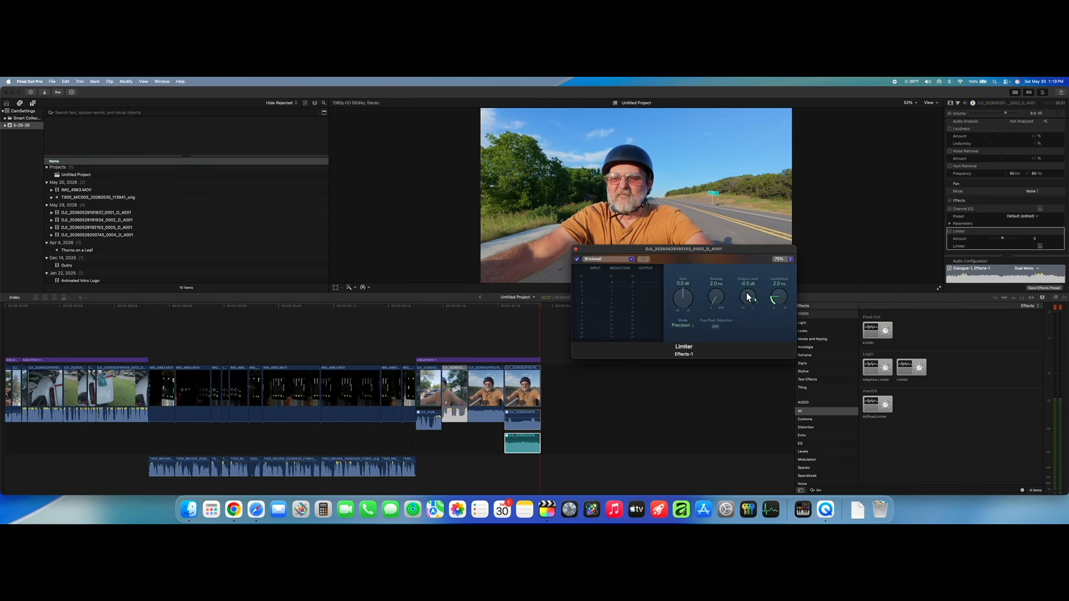
pyautogui.moveTo(748, 298); pyautogui.dragTo(717, 285)
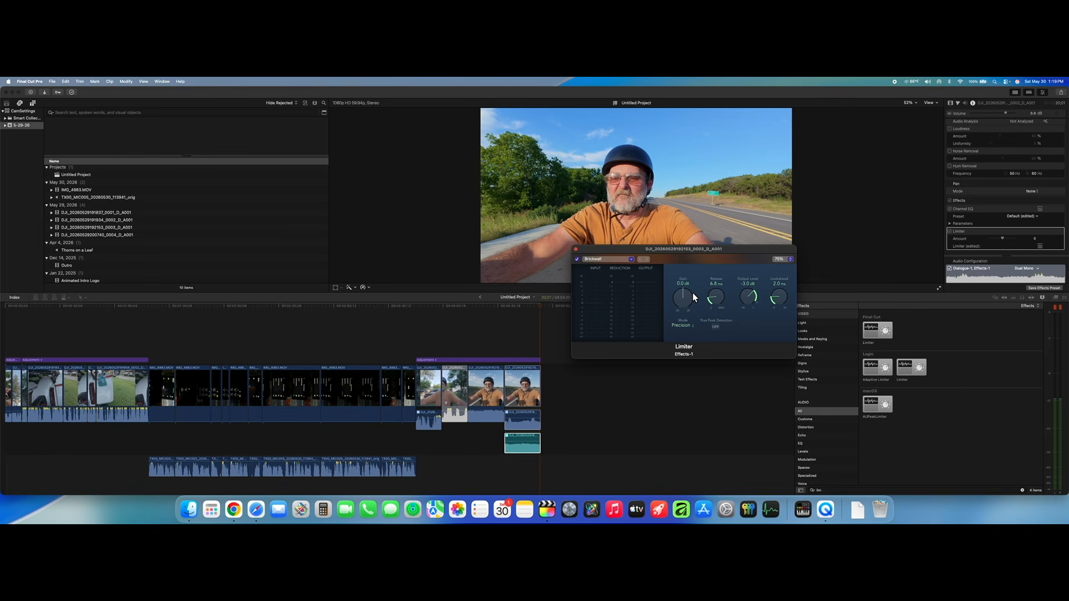
# - Play the last clip from near its start, lower the Limiter's gain to -1.0 dB, and close its editor
pyautogui.click(507, 311)
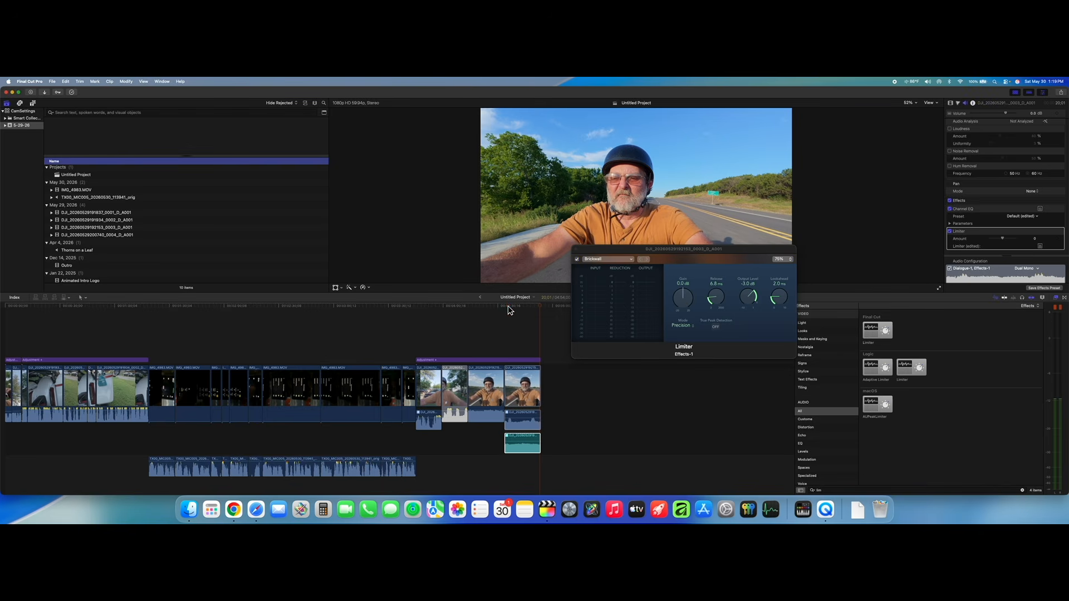
pyautogui.click(508, 310)
pyautogui.press('space')
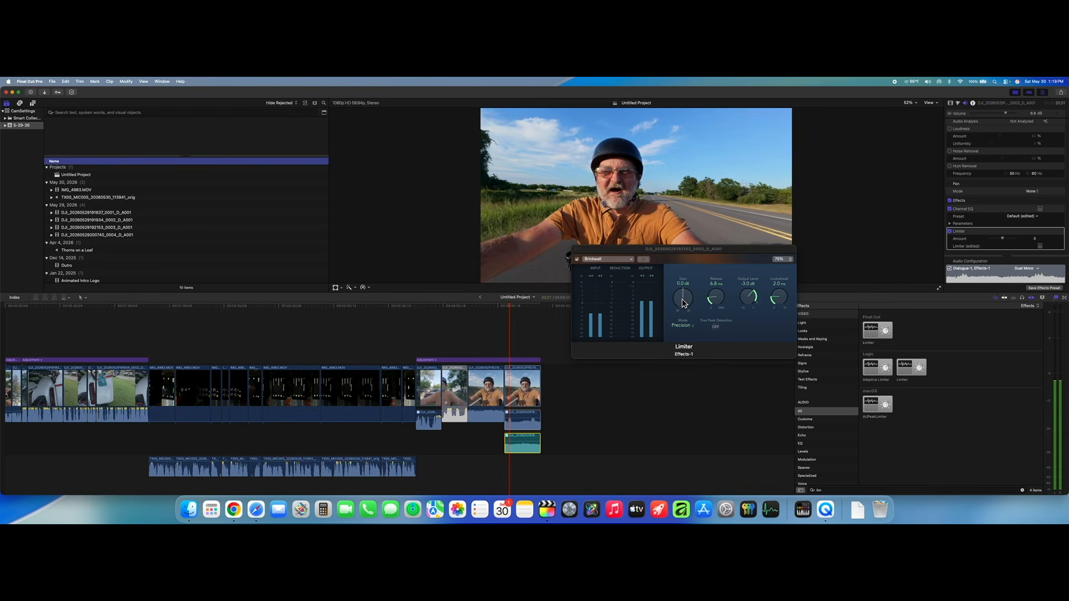
pyautogui.moveTo(686, 305)
pyautogui.mouseDown()
pyautogui.moveTo(683, 296)
pyautogui.moveTo(679, 306)
pyautogui.mouseUp()
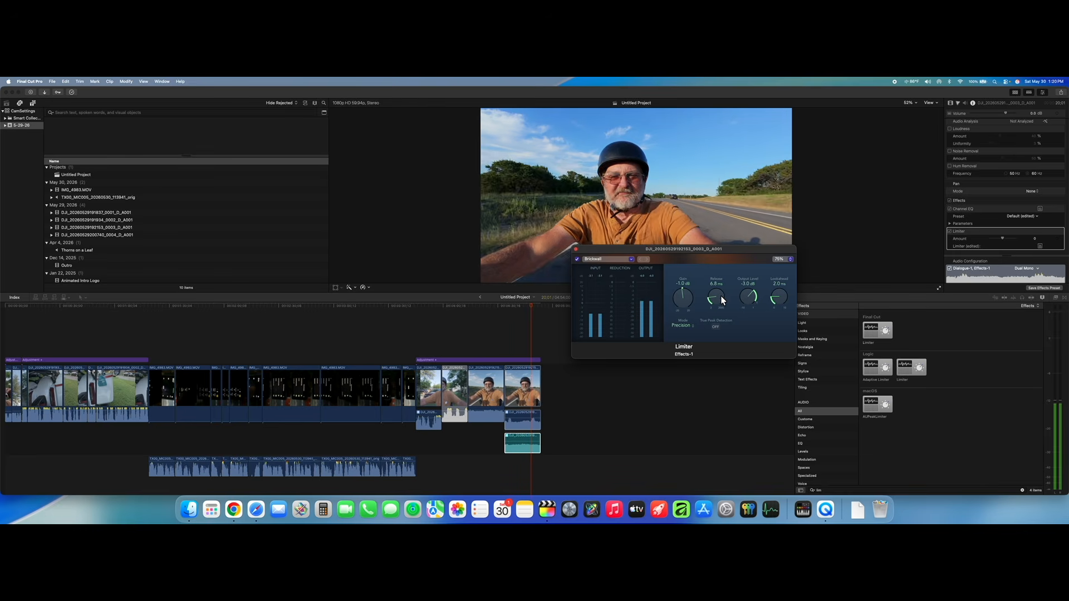
pyautogui.click(576, 249)
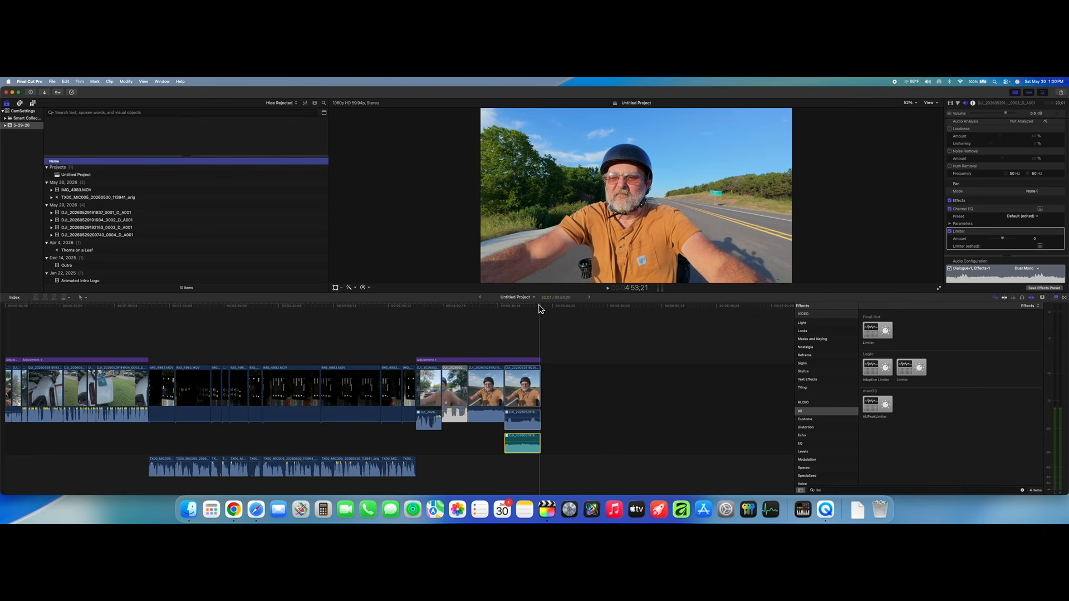
# - Enable Voice Isolation on the last clip's Dialogue-1 component, raise its amount above the default, and play the clip from its start
pyautogui.moveTo(539, 306); pyautogui.dragTo(505, 309)
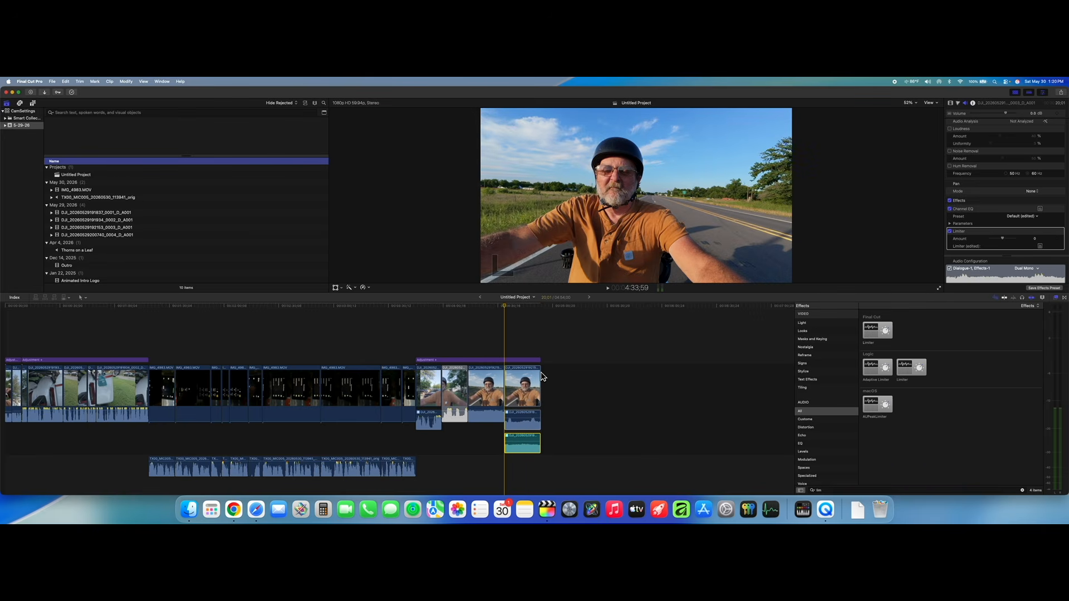
pyautogui.click(522, 421)
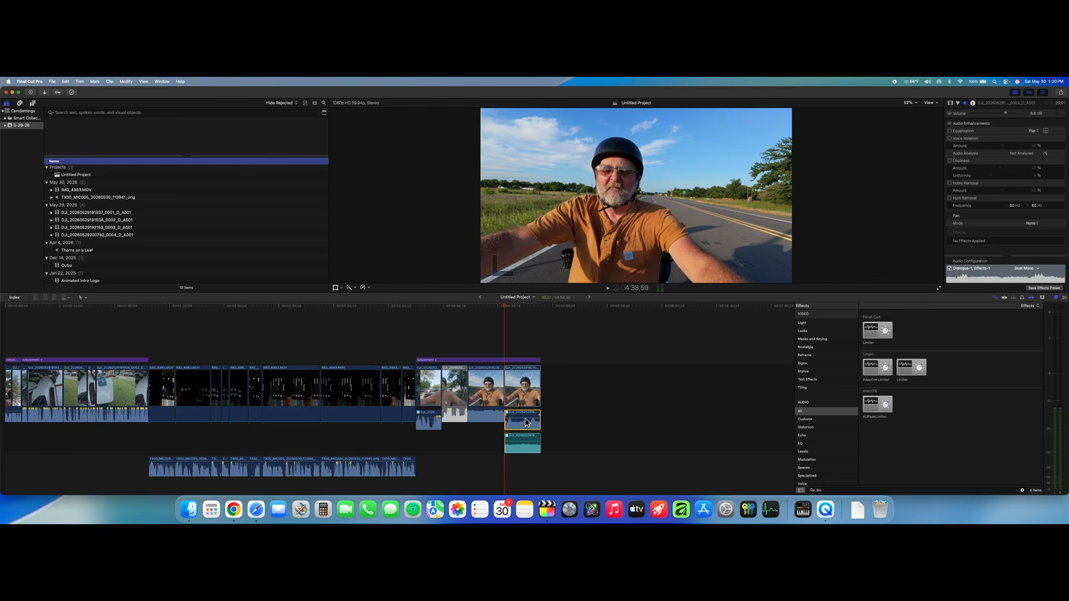
pyautogui.click(950, 139)
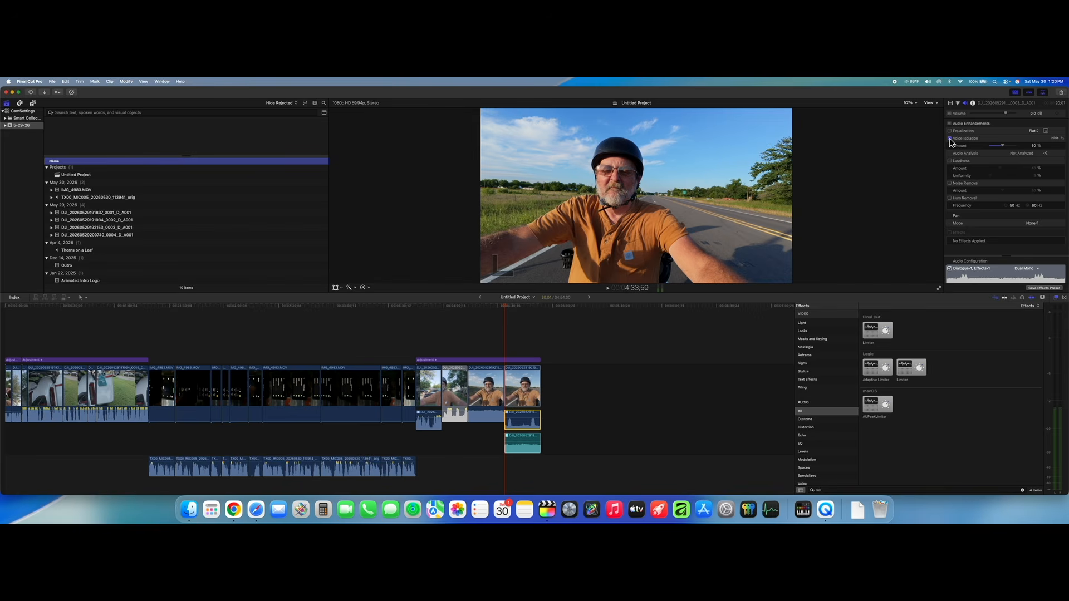
pyautogui.click(951, 138)
pyautogui.moveTo(1005, 148); pyautogui.dragTo(1010, 149)
pyautogui.press('space')
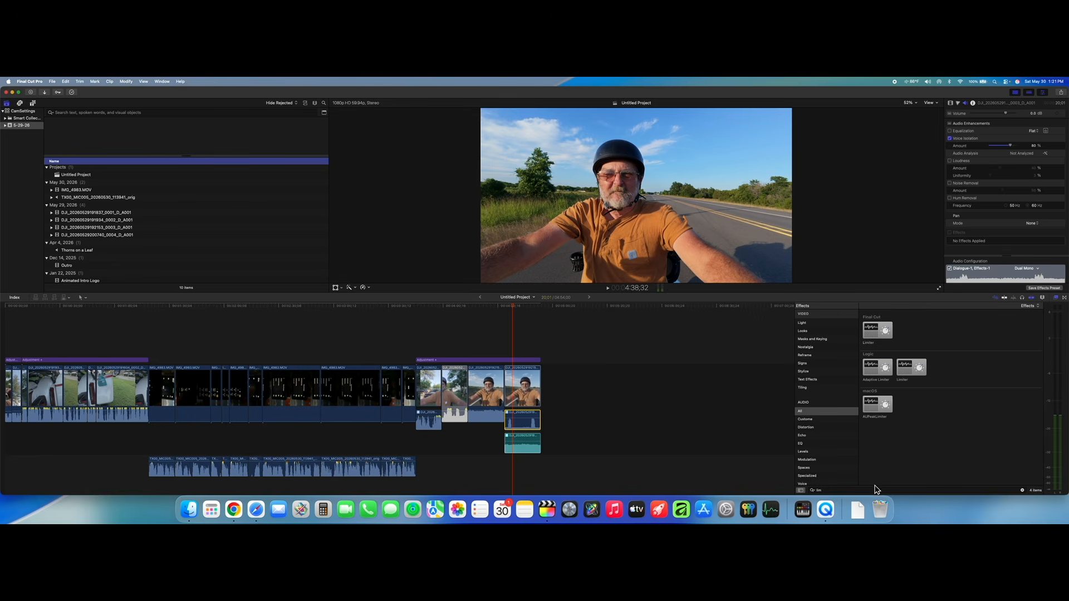
# - Clear the effects search, add a Channel EQ to the Dialogue-1 component, and open its editor
pyautogui.click(1022, 490)
pyautogui.click(873, 330)
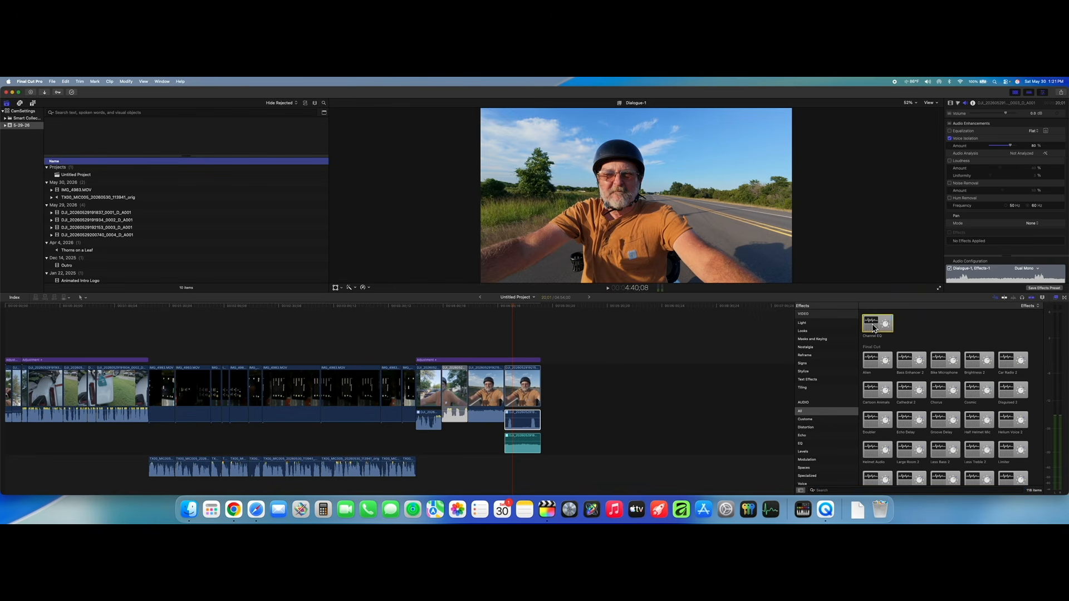
pyautogui.moveTo(874, 326); pyautogui.dragTo(529, 421)
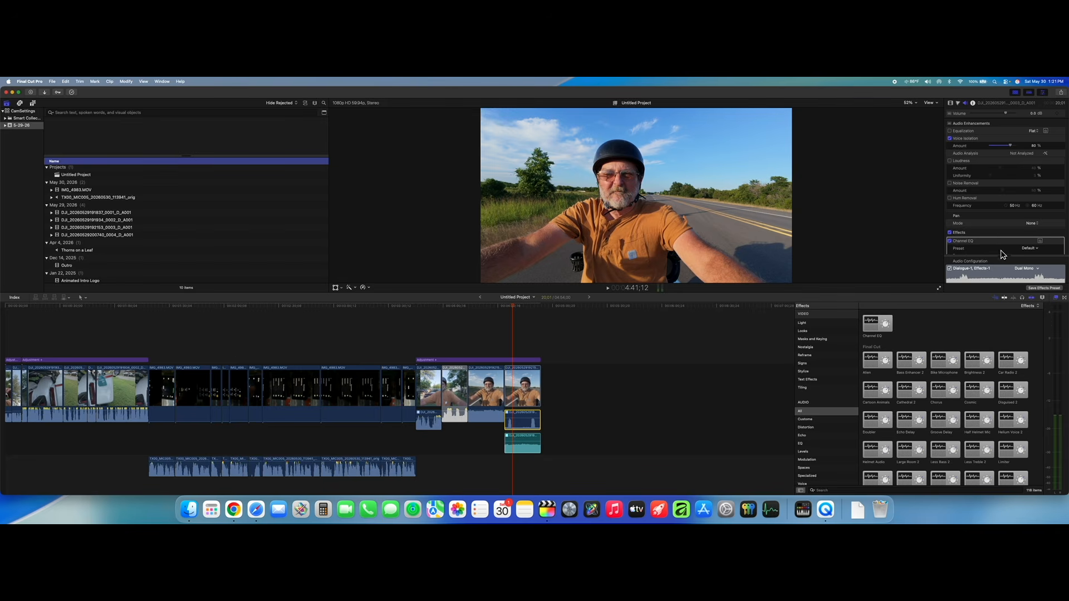
pyautogui.scroll(-2, 1008, 239)
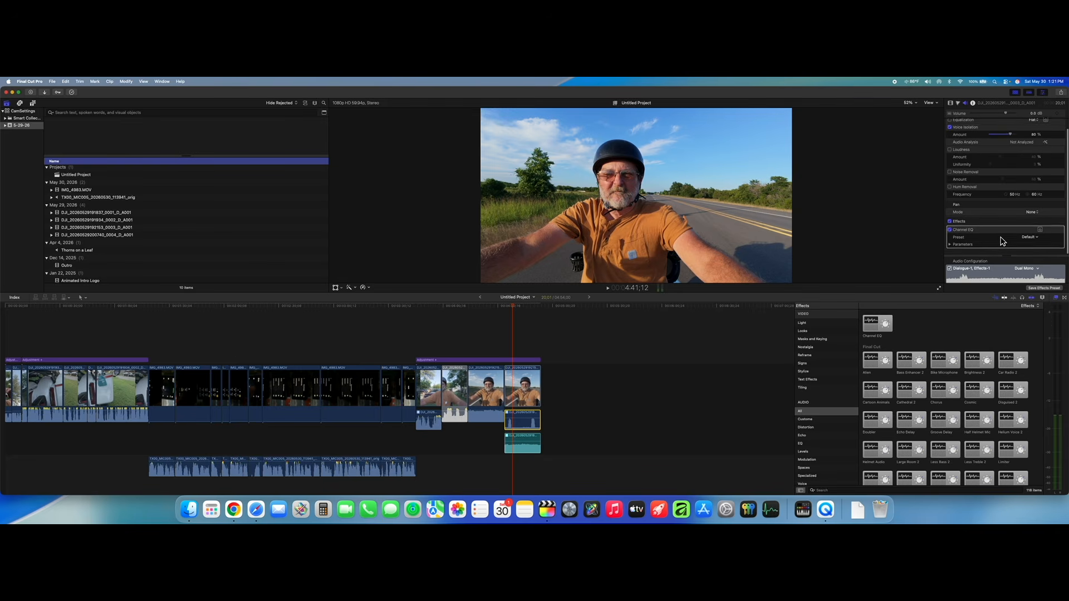
pyautogui.click(1040, 234)
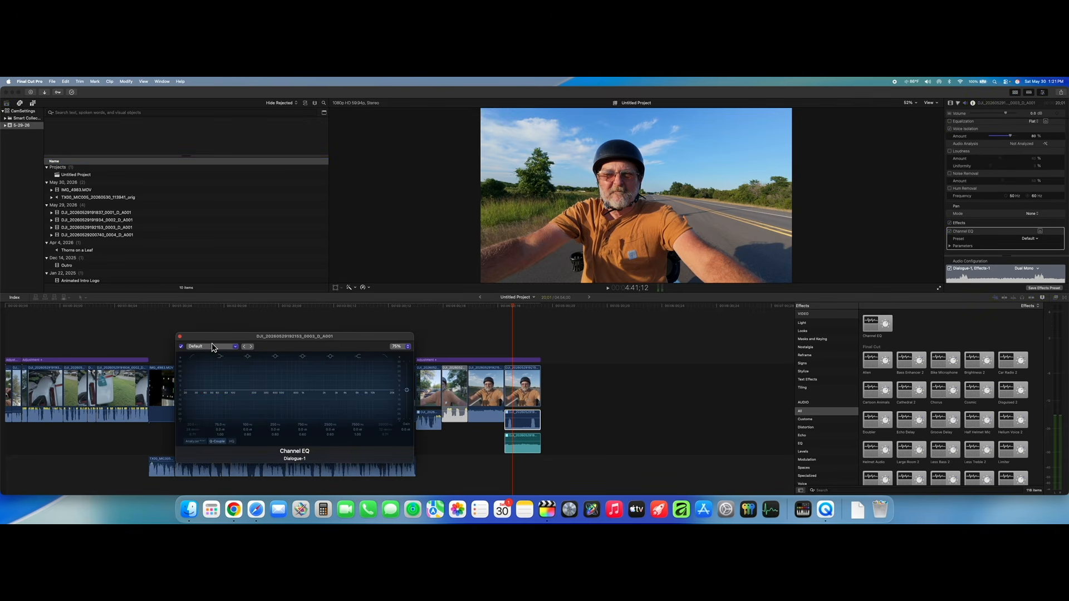
# - Turn on the low cut in Dialogue-1's Channel EQ and raise its cutoff frequency
pyautogui.click(193, 357)
pyautogui.moveTo(259, 340); pyautogui.dragTo(656, 262)
pyautogui.moveTo(582, 316); pyautogui.dragTo(636, 317)
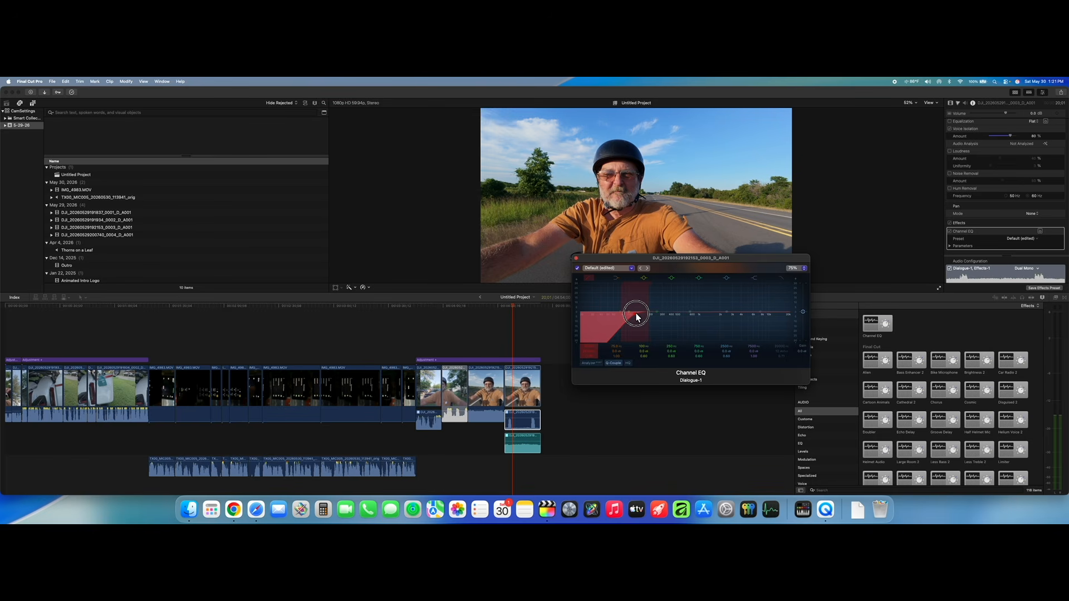
pyautogui.moveTo(638, 318); pyautogui.dragTo(638, 317)
# - Play the last clip from its start, fine-tune the Channel EQ's low cut, and replay the passage
pyautogui.click(508, 307)
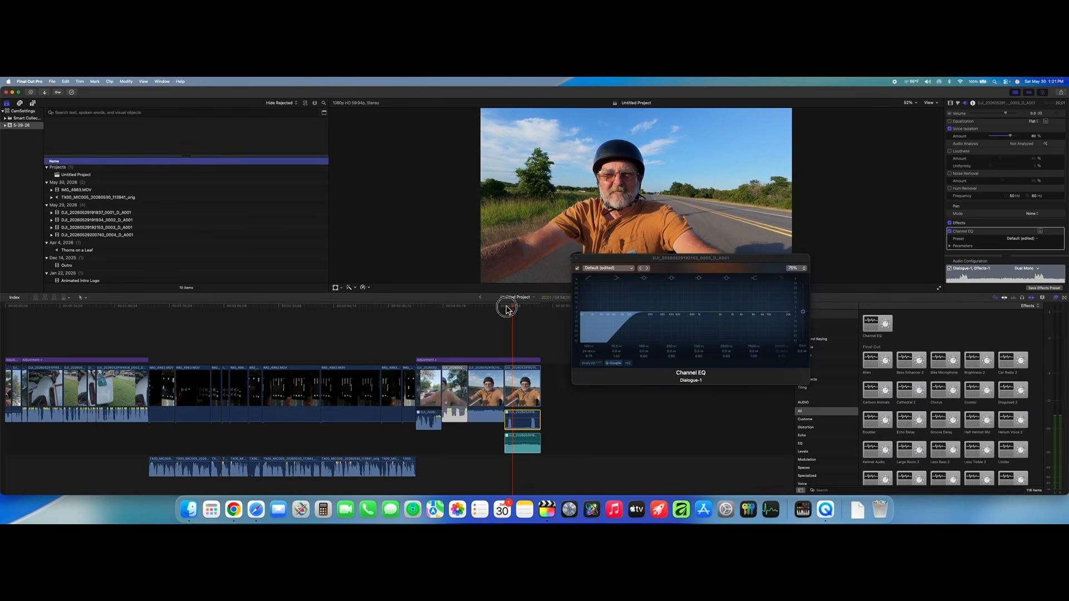
pyautogui.press('space')
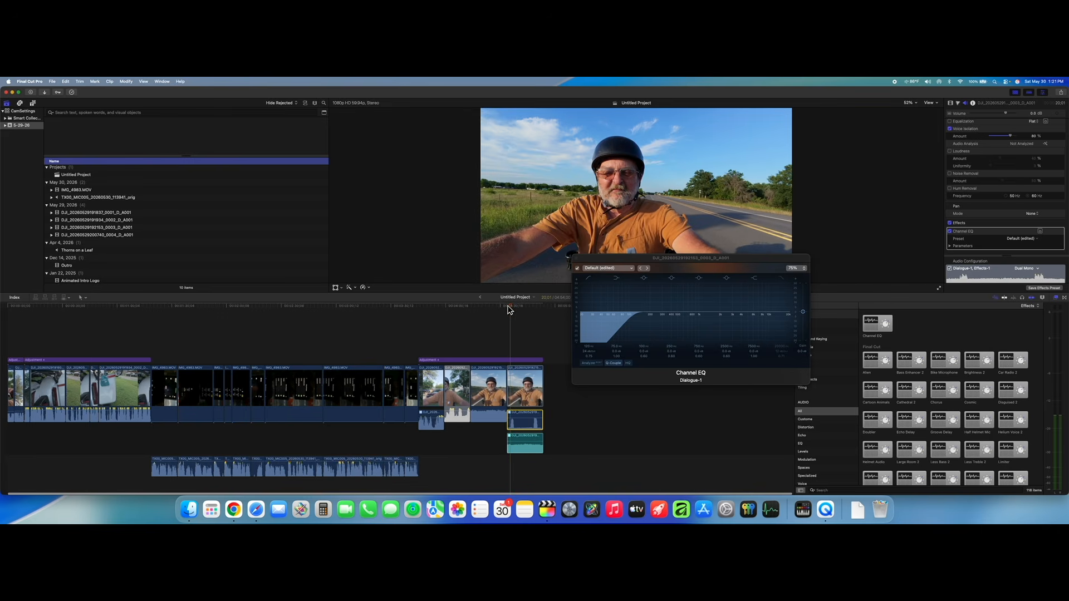
pyautogui.click(633, 318)
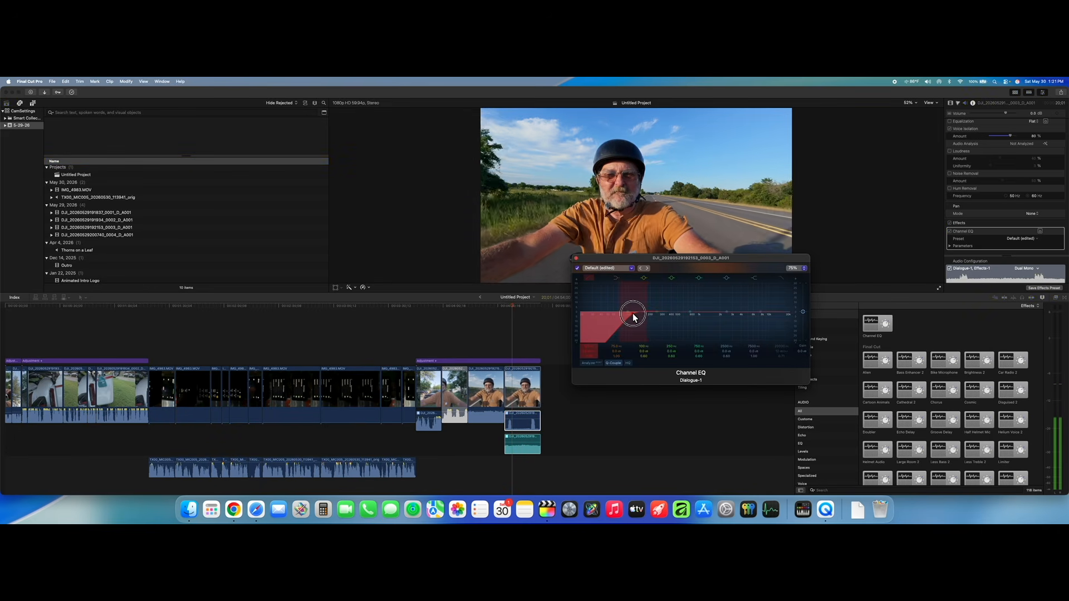
pyautogui.click(515, 308)
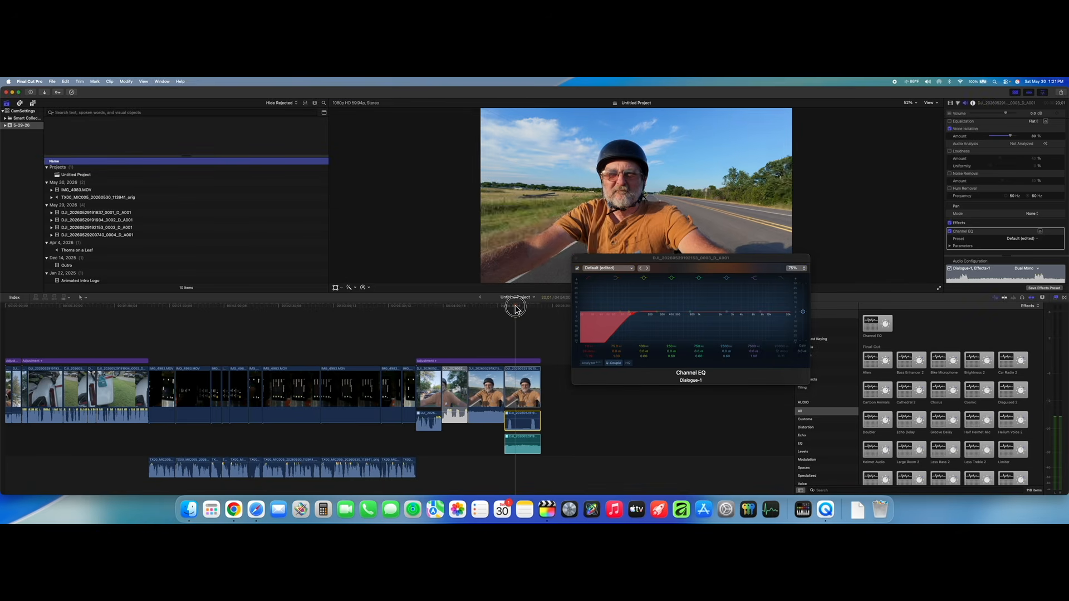
pyautogui.hscroll(-1, 508, 310)
pyautogui.hscroll(1, 509, 309)
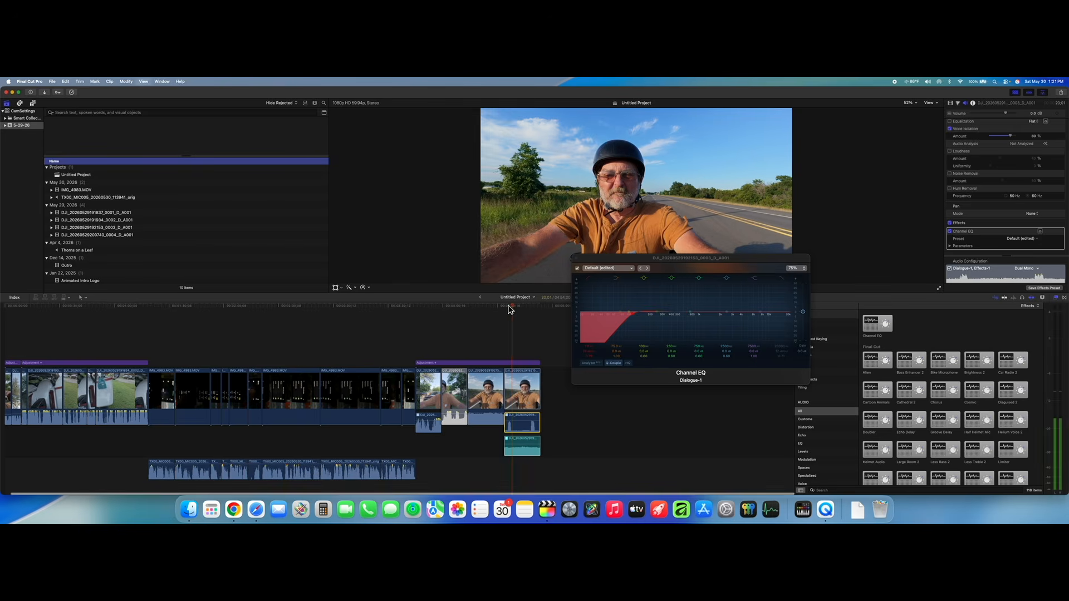
# - Boost the Channel EQ's green low-mid band, sweep it to a lower frequency during playback, and pull it into a slight cut
pyautogui.moveTo(658, 311); pyautogui.dragTo(657, 303)
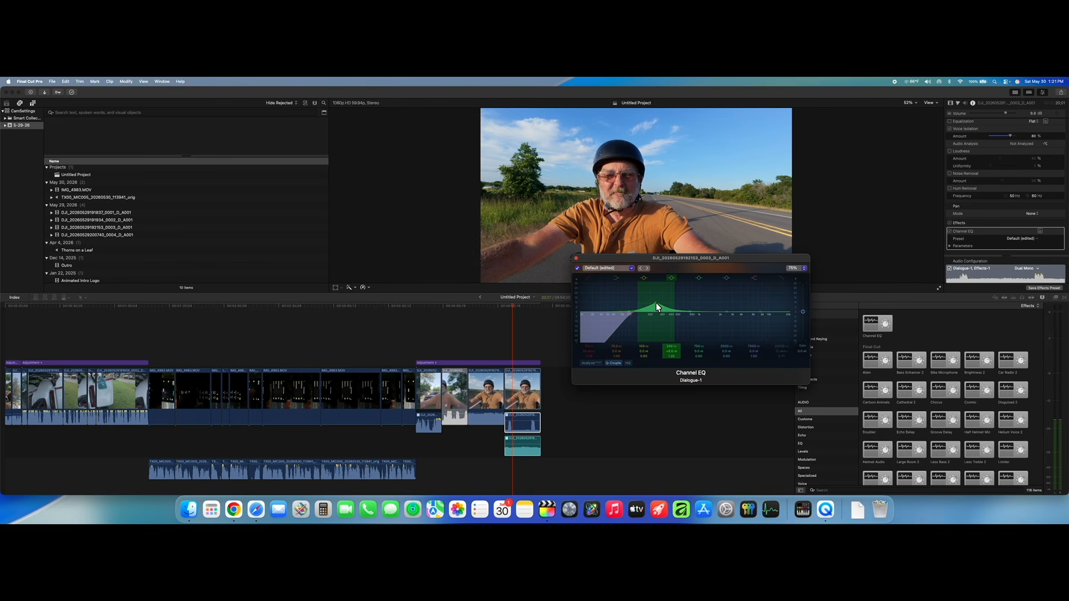
pyautogui.moveTo(656, 303); pyautogui.dragTo(649, 299)
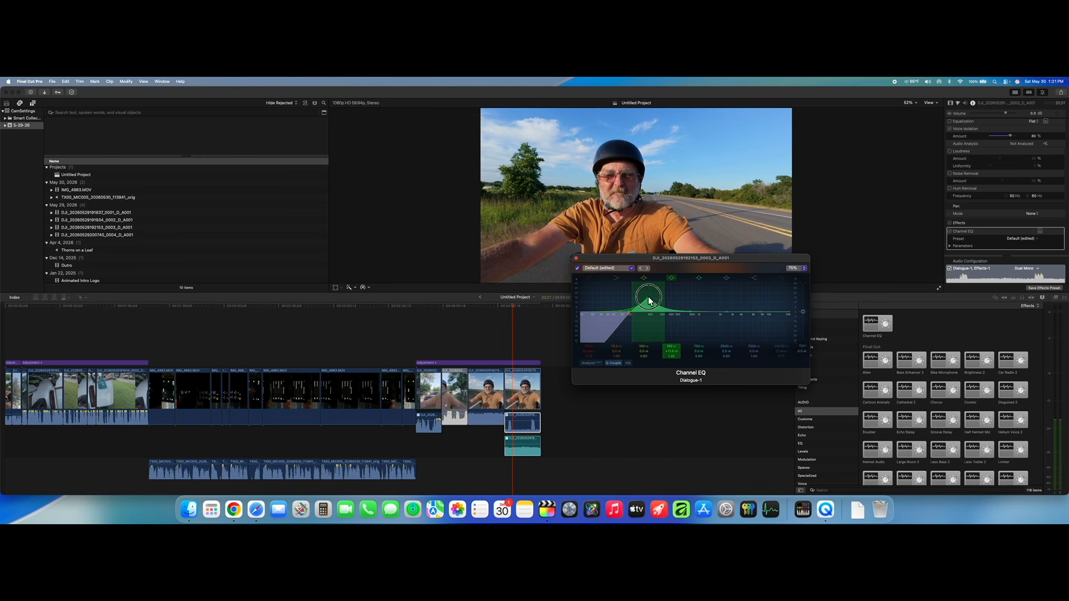
pyautogui.moveTo(649, 300); pyautogui.dragTo(649, 301)
pyautogui.click(512, 308)
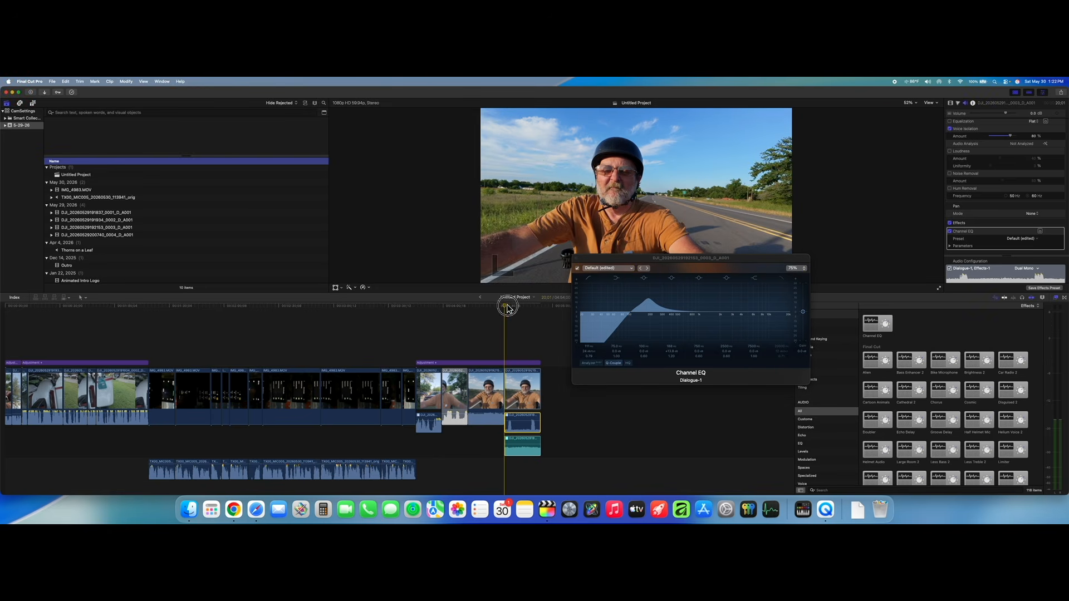
pyautogui.press('space')
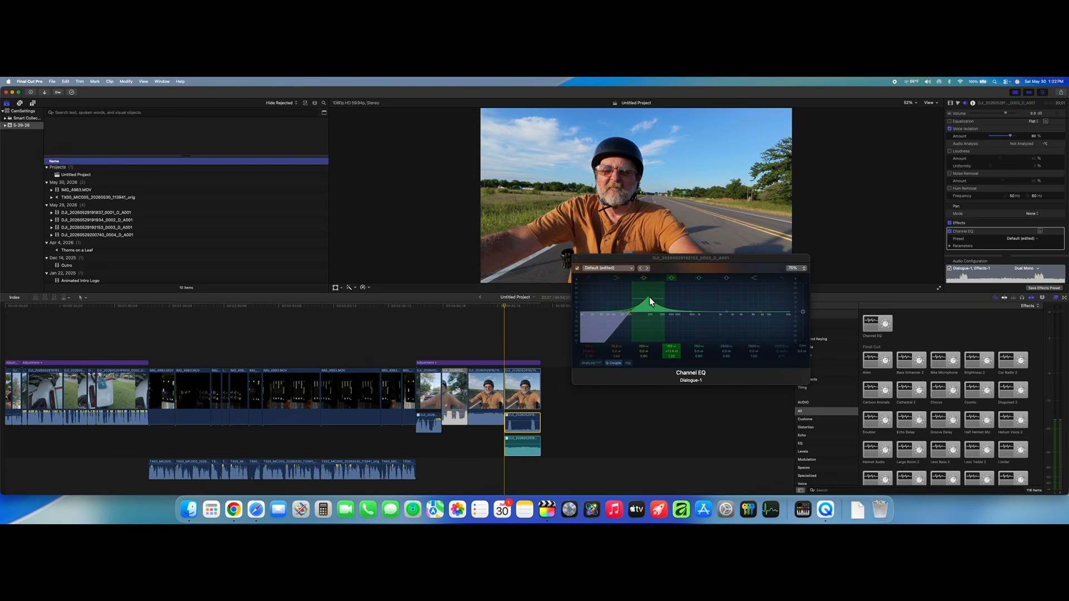
pyautogui.moveTo(649, 299); pyautogui.dragTo(650, 293)
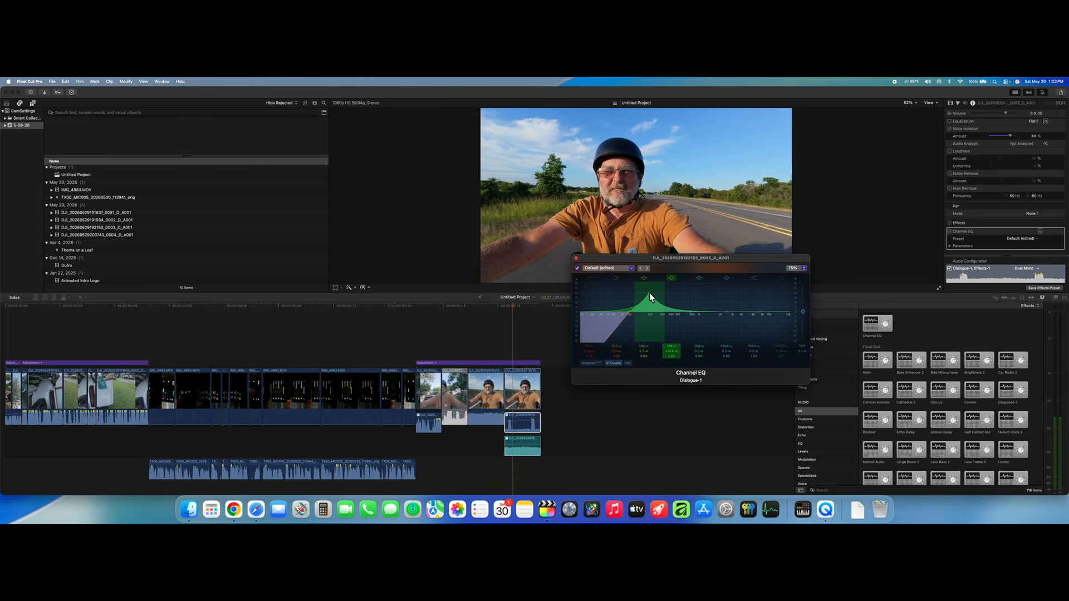
pyautogui.moveTo(649, 293); pyautogui.dragTo(650, 324)
pyautogui.click(504, 307)
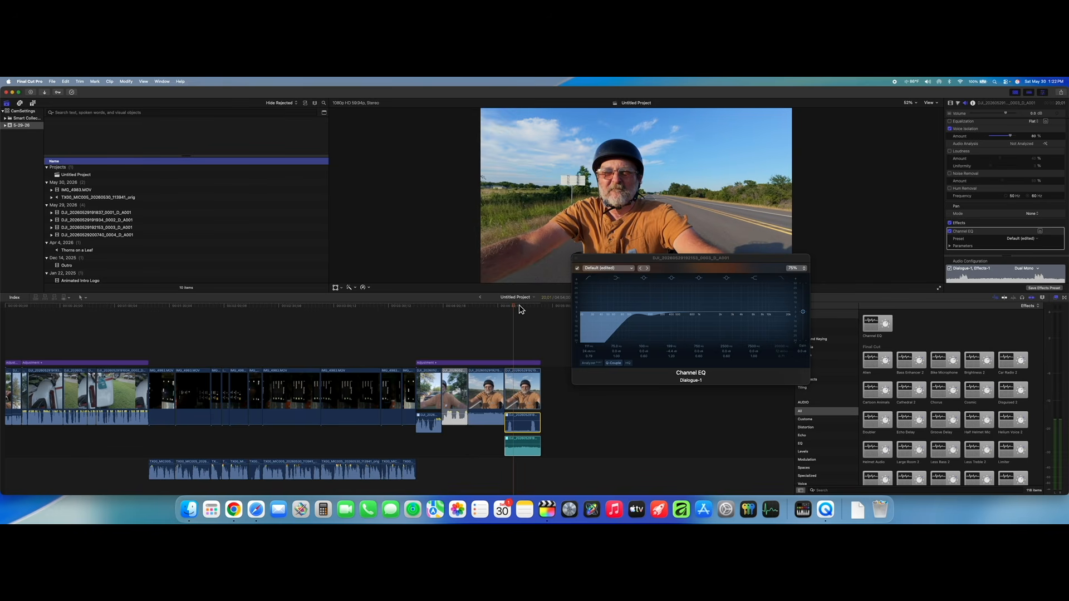
# - Boost the Channel EQ's blue upper-mid band at a slightly lower frequency, replay the clip, and reduce the boost
pyautogui.click(783, 316)
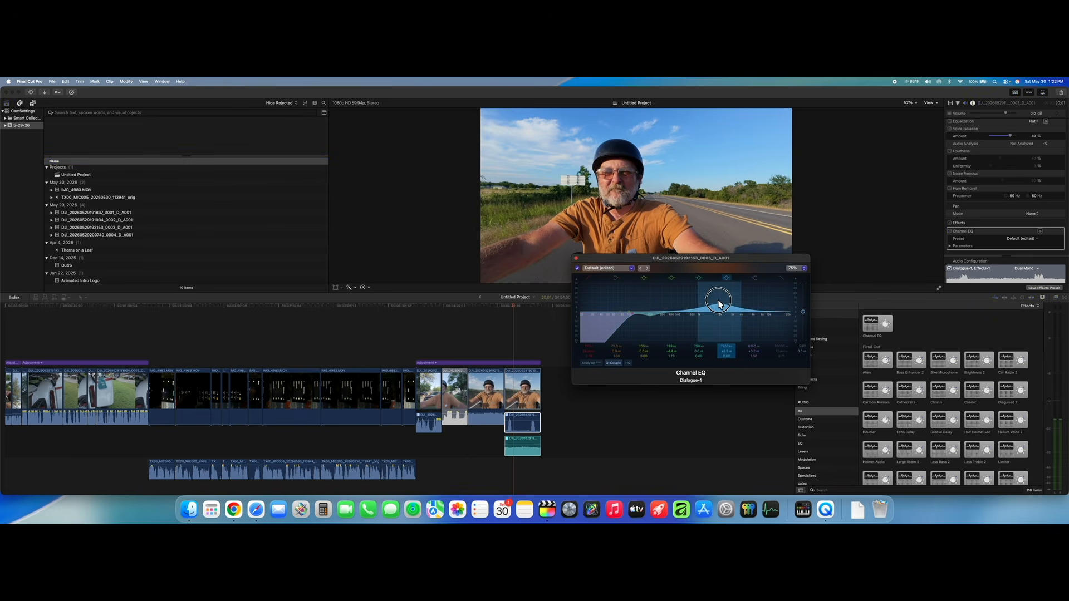
pyautogui.moveTo(719, 303); pyautogui.dragTo(711, 305)
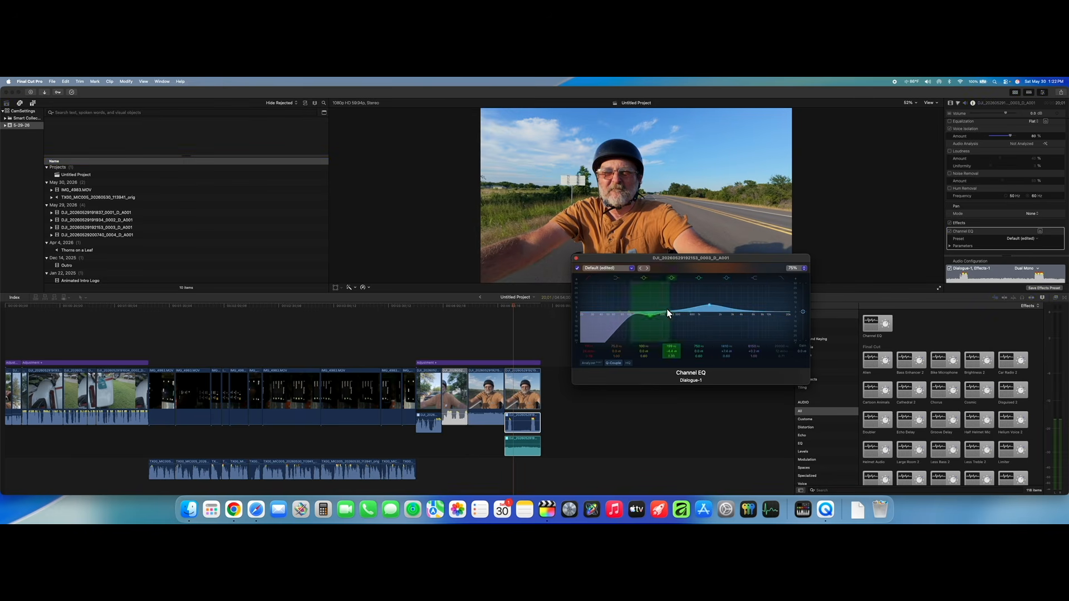
pyautogui.moveTo(513, 307); pyautogui.dragTo(507, 307)
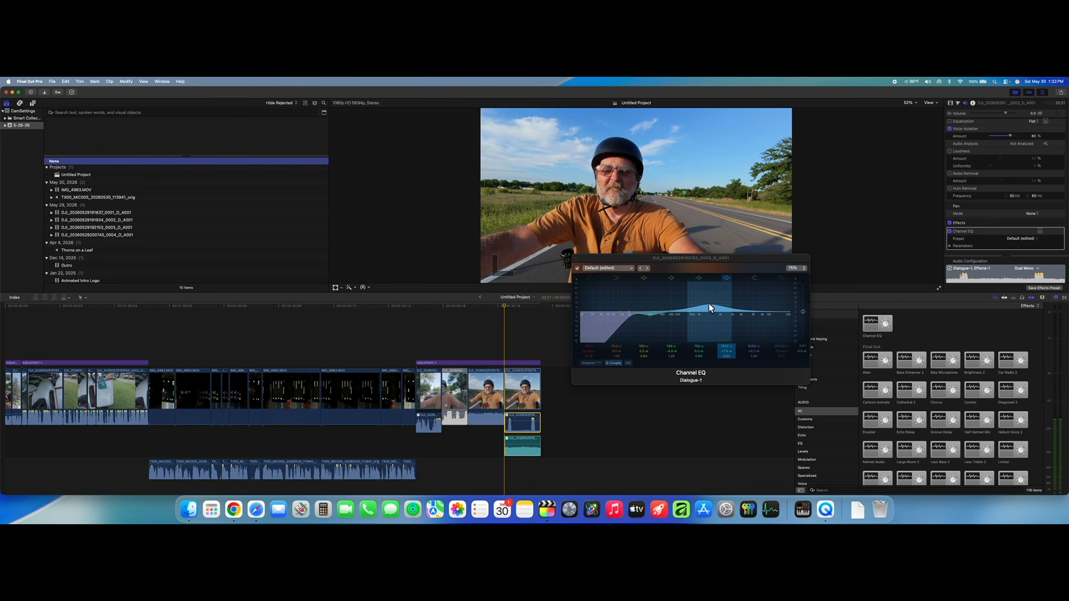
pyautogui.press('space')
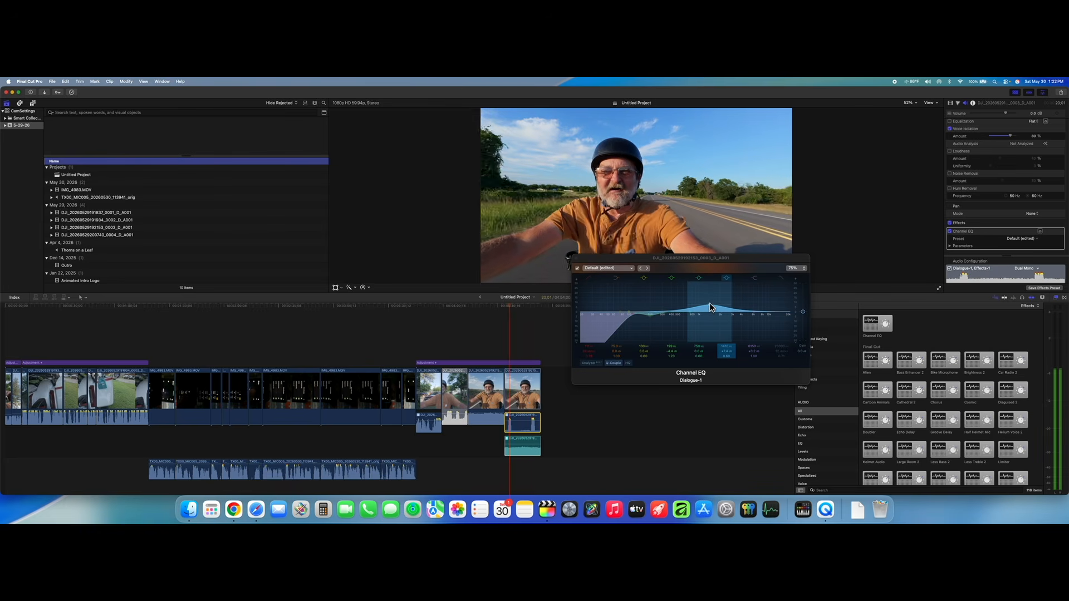
pyautogui.click(711, 308)
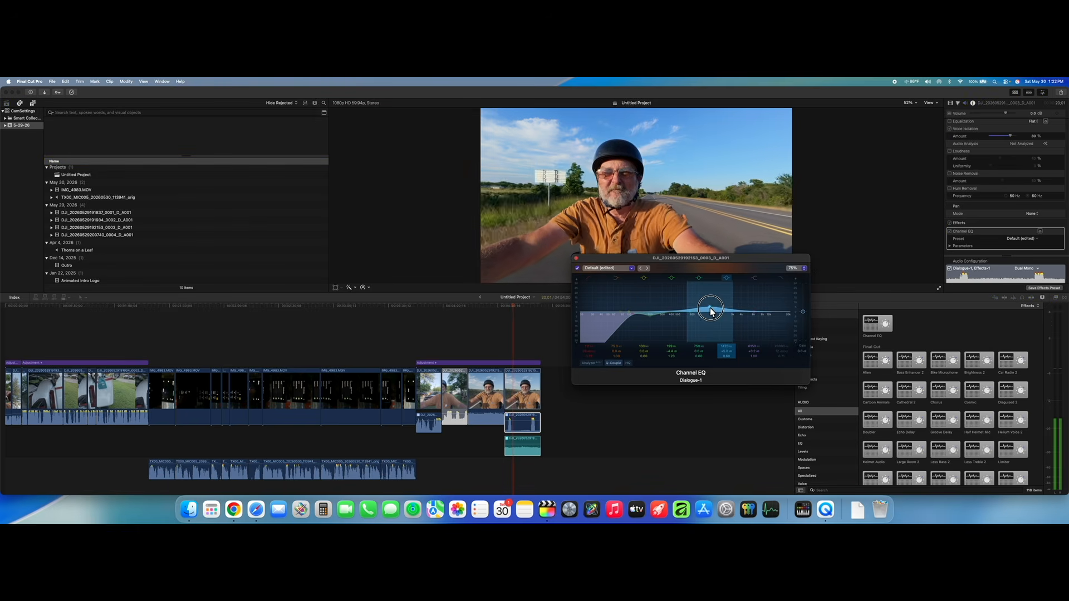
# - Ease the Channel EQ's blue upper-mid boost down to flat while listening to the clip, and close the Channel EQ
pyautogui.moveTo(711, 308); pyautogui.dragTo(711, 309)
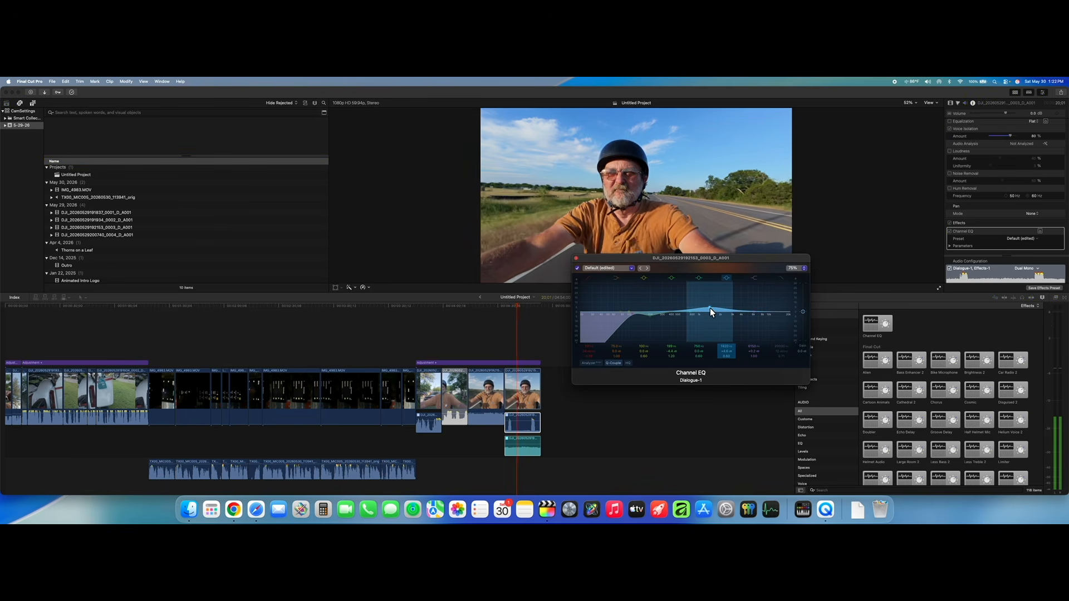
pyautogui.moveTo(712, 312); pyautogui.dragTo(711, 313)
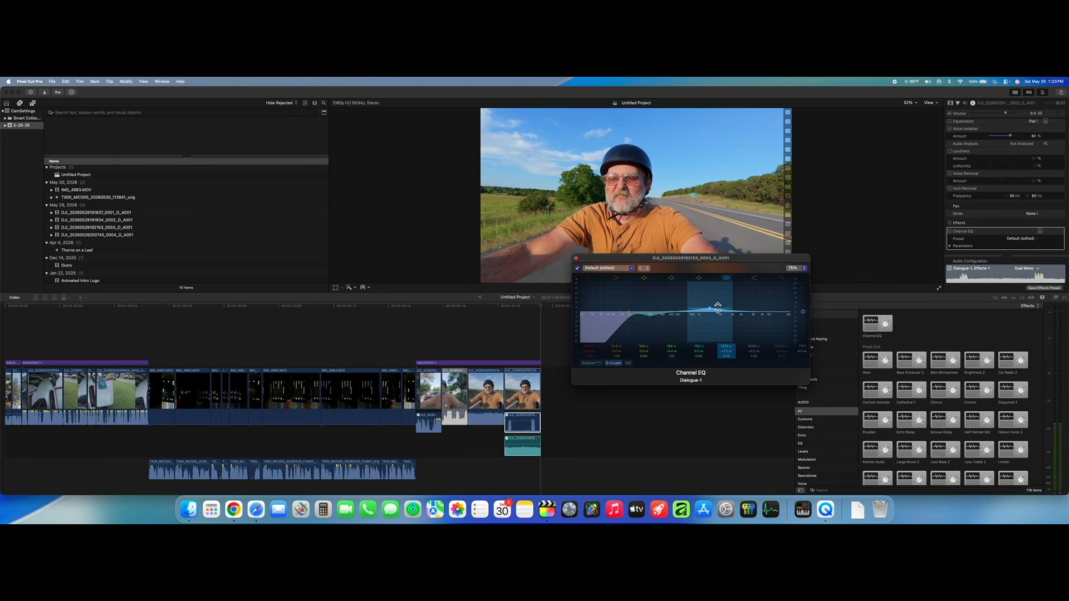
pyautogui.moveTo(712, 311)
pyautogui.mouseDown()
pyautogui.moveTo(728, 310)
pyautogui.moveTo(712, 315)
pyautogui.mouseUp()
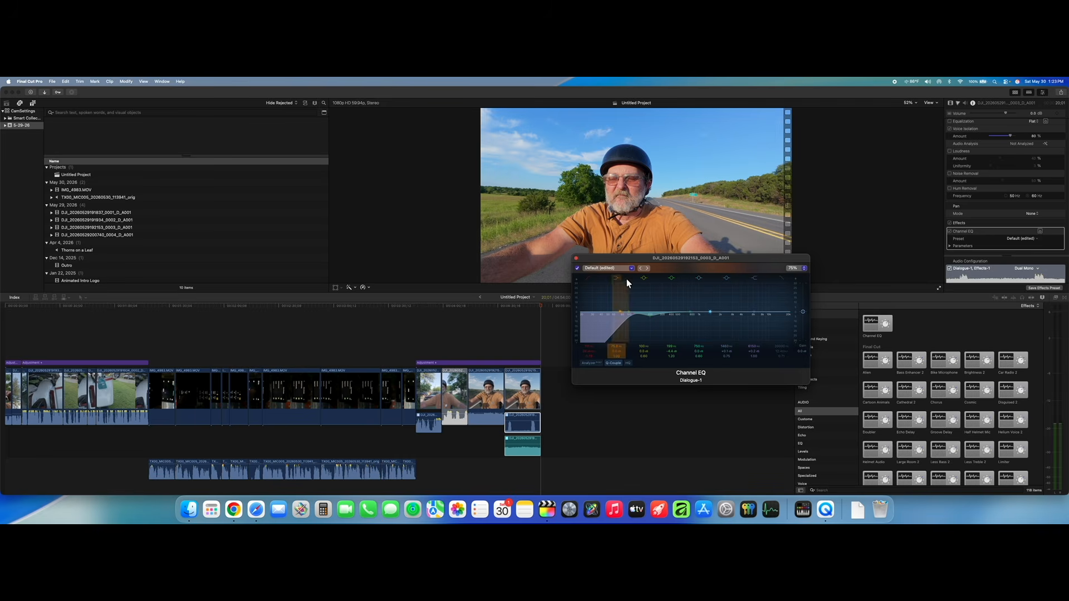
pyautogui.click(577, 260)
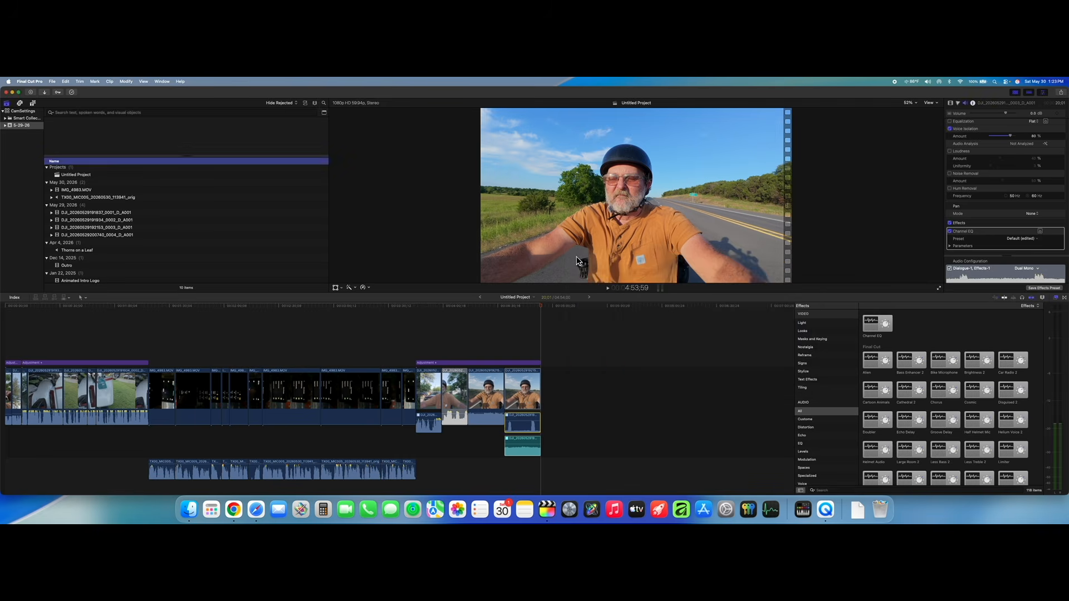
# - Search the effects for "lim" and add the Final Cut Limiter to the last clip's Dialogue-1 component
pyautogui.click(831, 490)
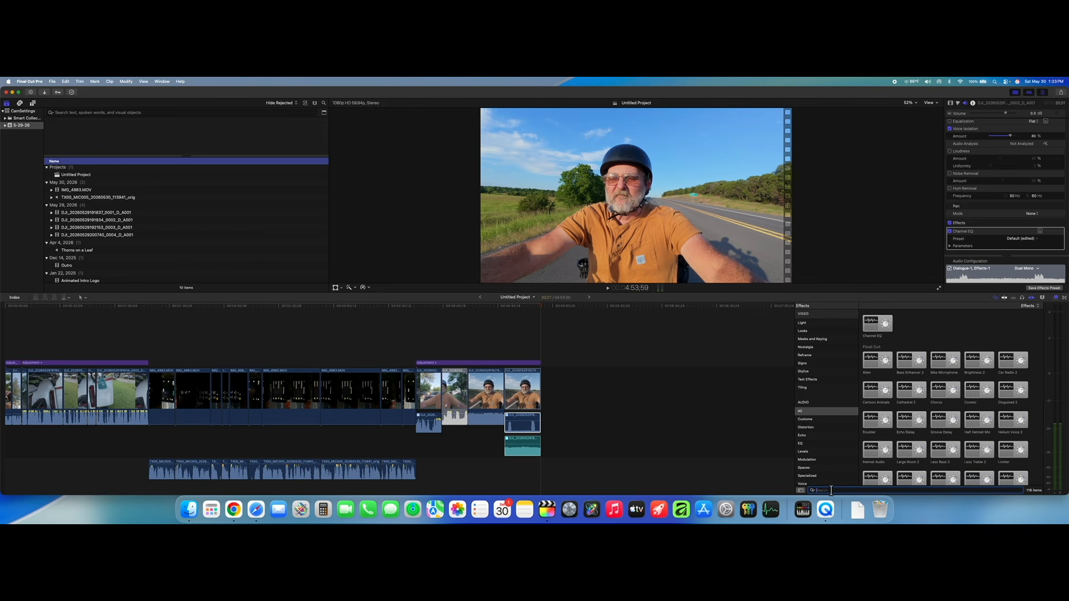
pyautogui.write('lim')
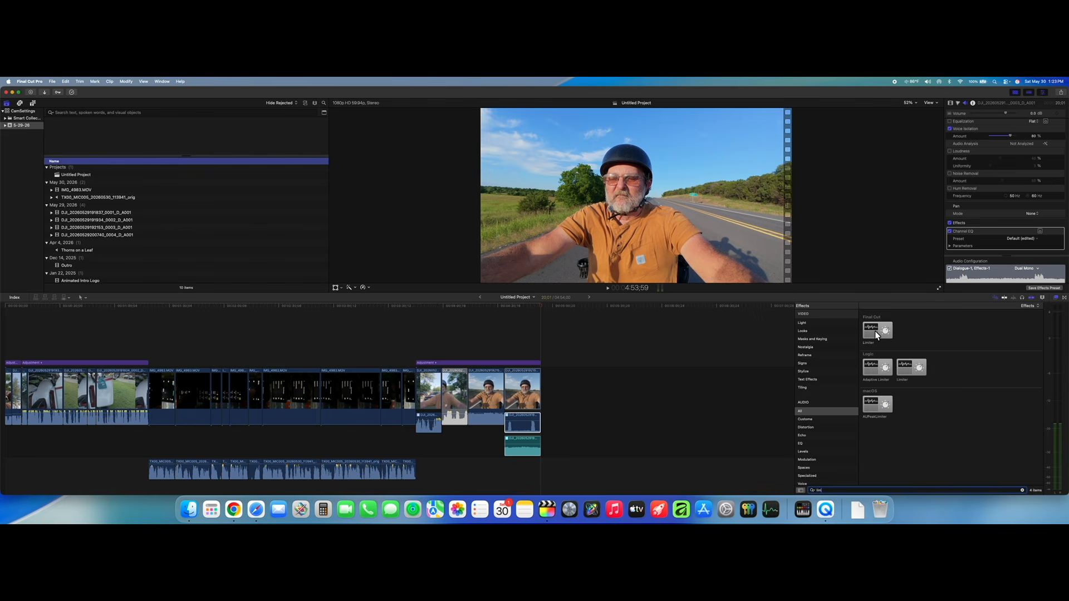
pyautogui.moveTo(876, 335); pyautogui.dragTo(524, 423)
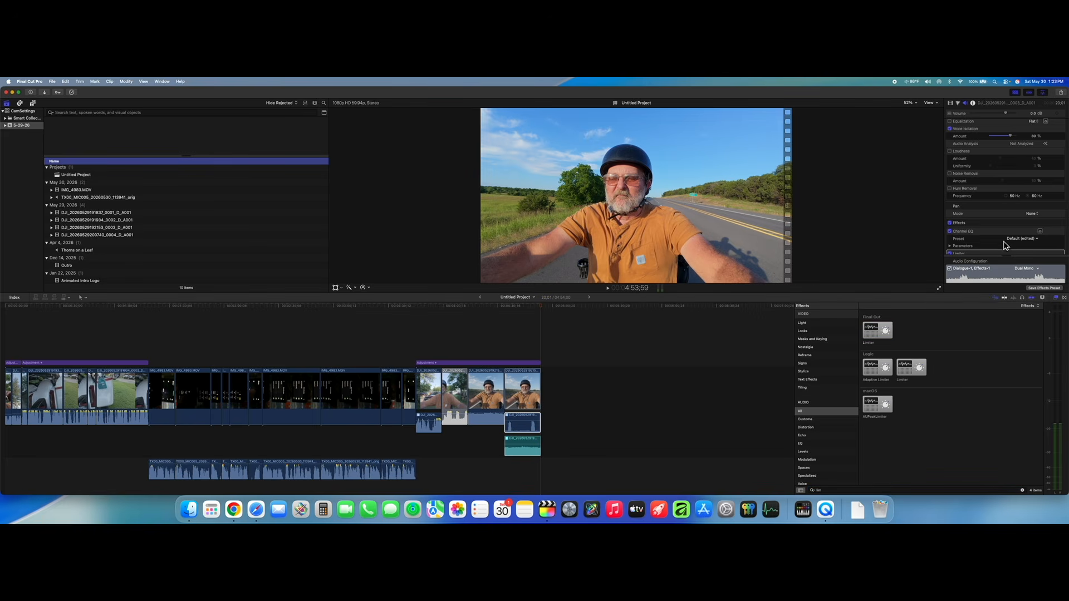
# - Open Dialogue-1's Limiter controls and set the gain to 0.0 dB and the output level to -1.0 dB
pyautogui.scroll(-2, 1010, 238)
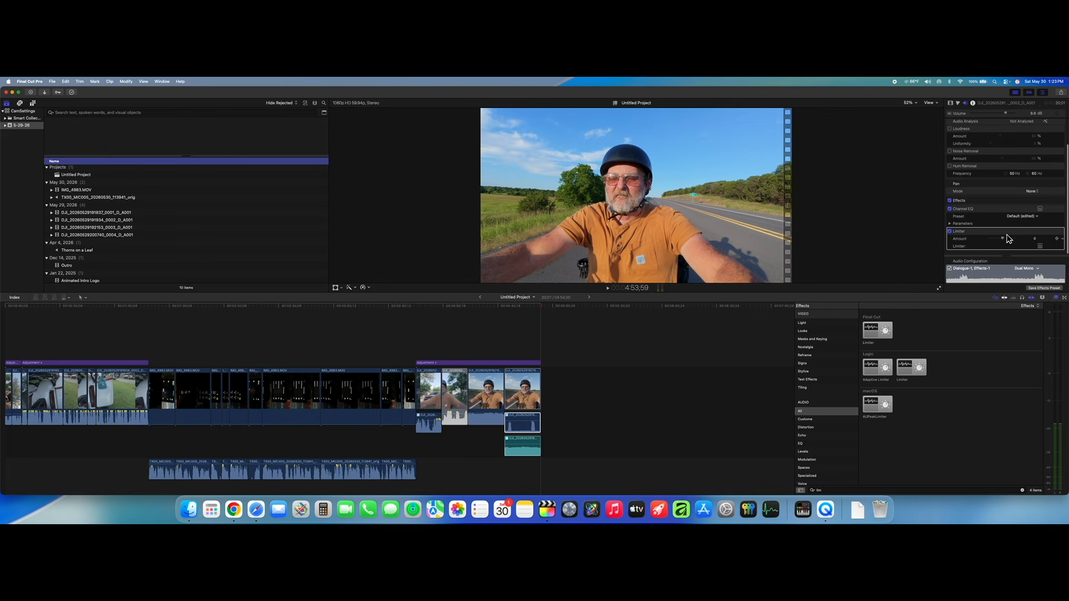
pyautogui.click(1040, 246)
pyautogui.moveTo(319, 352); pyautogui.dragTo(670, 294)
pyautogui.moveTo(711, 341)
pyautogui.mouseDown()
pyautogui.moveTo(684, 337)
pyautogui.moveTo(693, 335)
pyautogui.mouseUp()
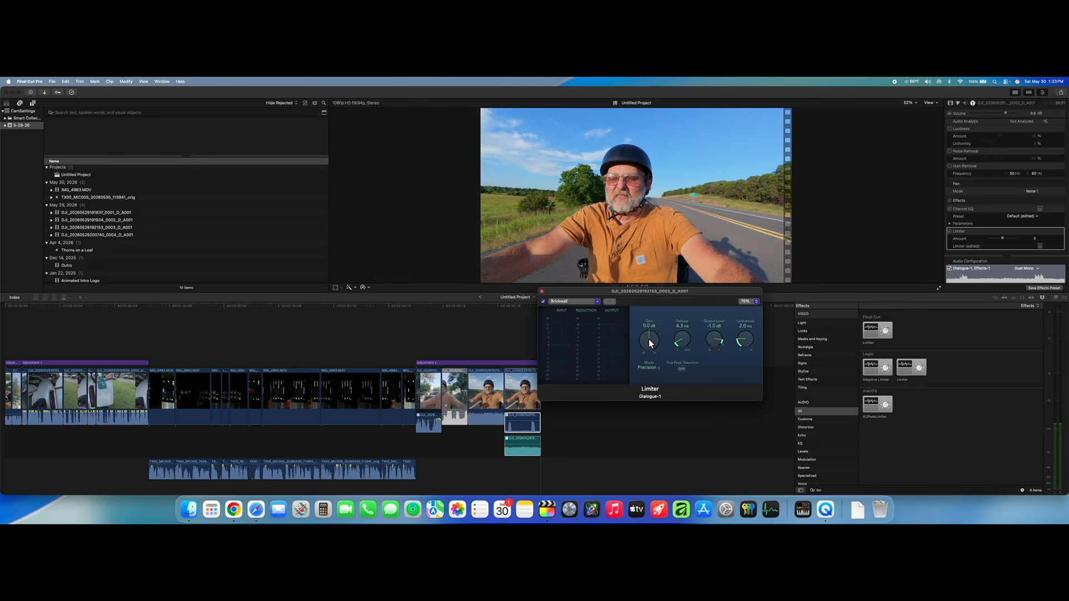
# - Play the last clip from its start and raise the Limiter's gain to +4.0 dB
pyautogui.click(505, 311)
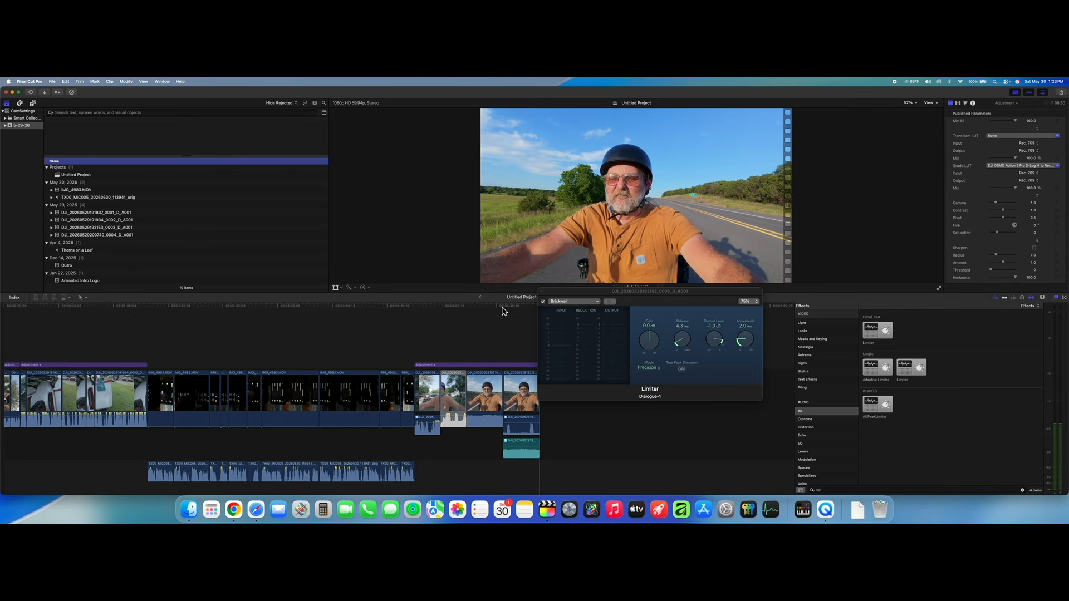
pyautogui.click(504, 307)
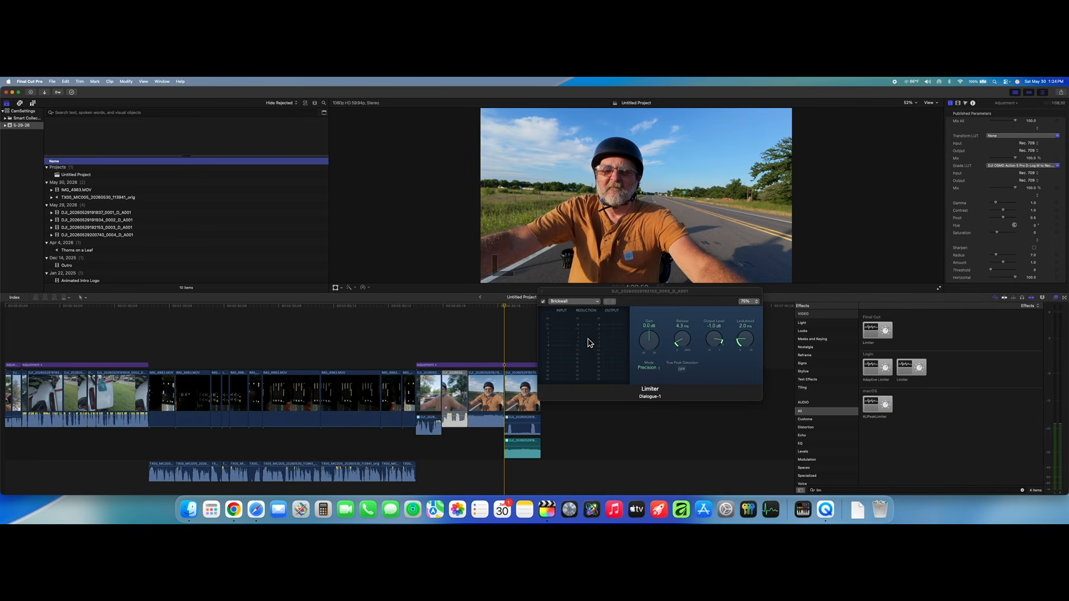
pyautogui.press('space')
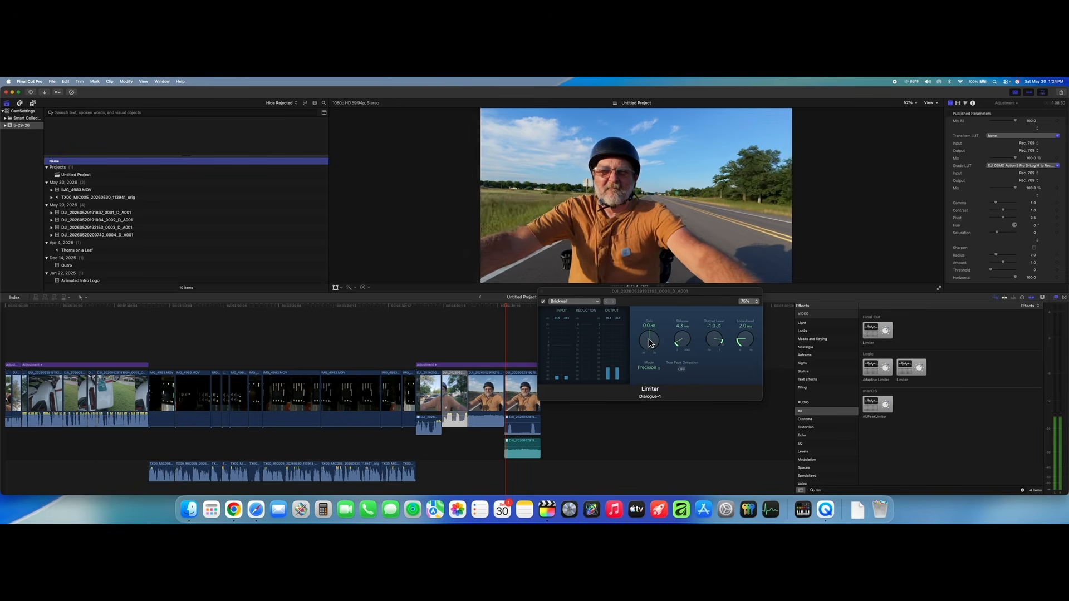
pyautogui.moveTo(650, 343); pyautogui.dragTo(649, 334)
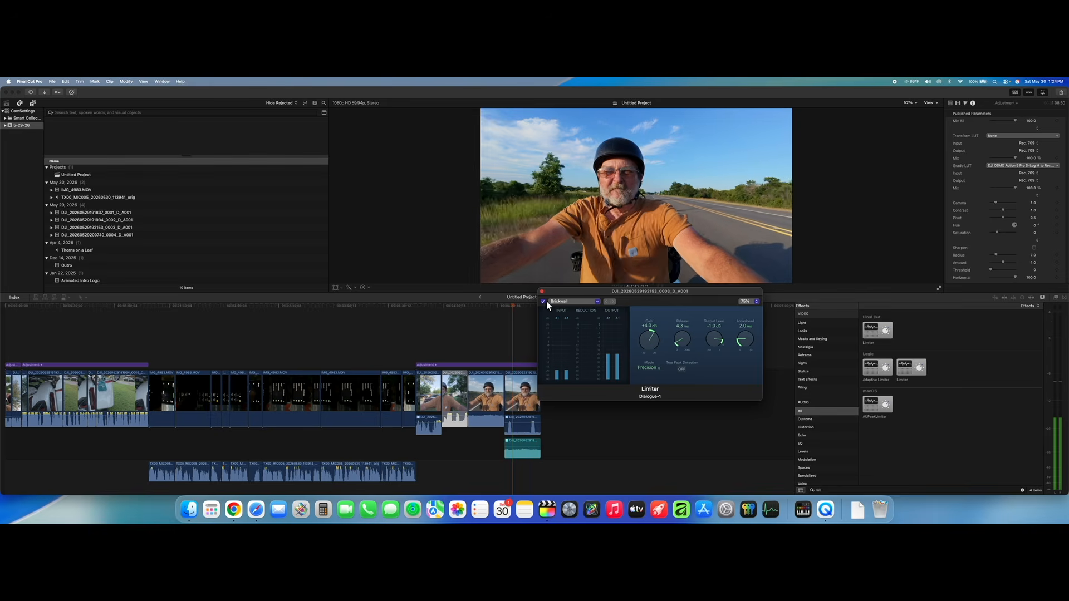
# - Replay the clip's opening speech and raise the Limiter's gain to about +6.6 dB
pyautogui.click(515, 304)
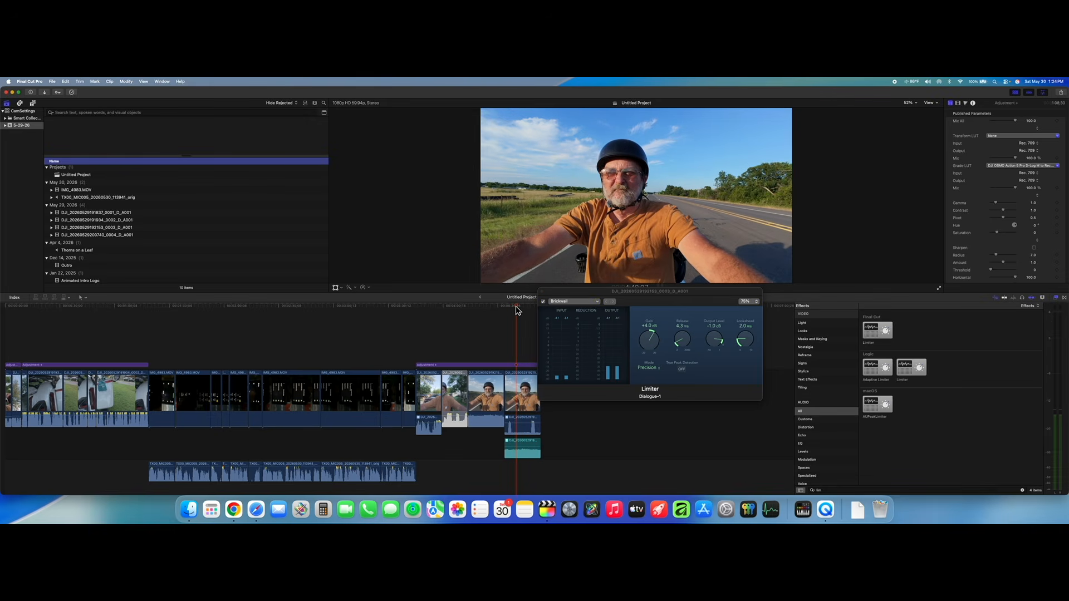
pyautogui.click(508, 306)
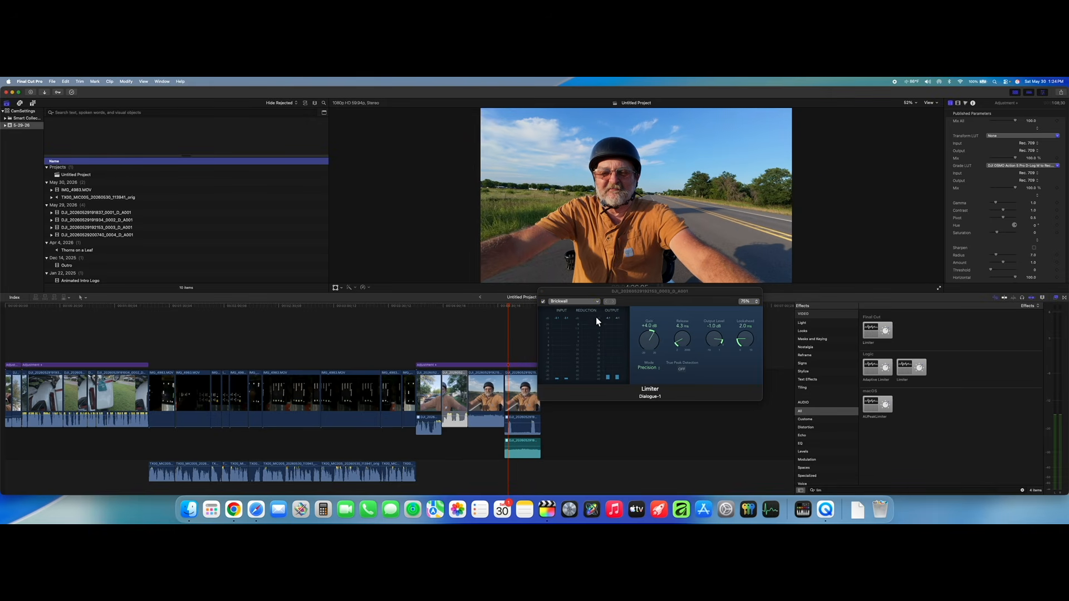
pyautogui.moveTo(649, 339); pyautogui.dragTo(651, 334)
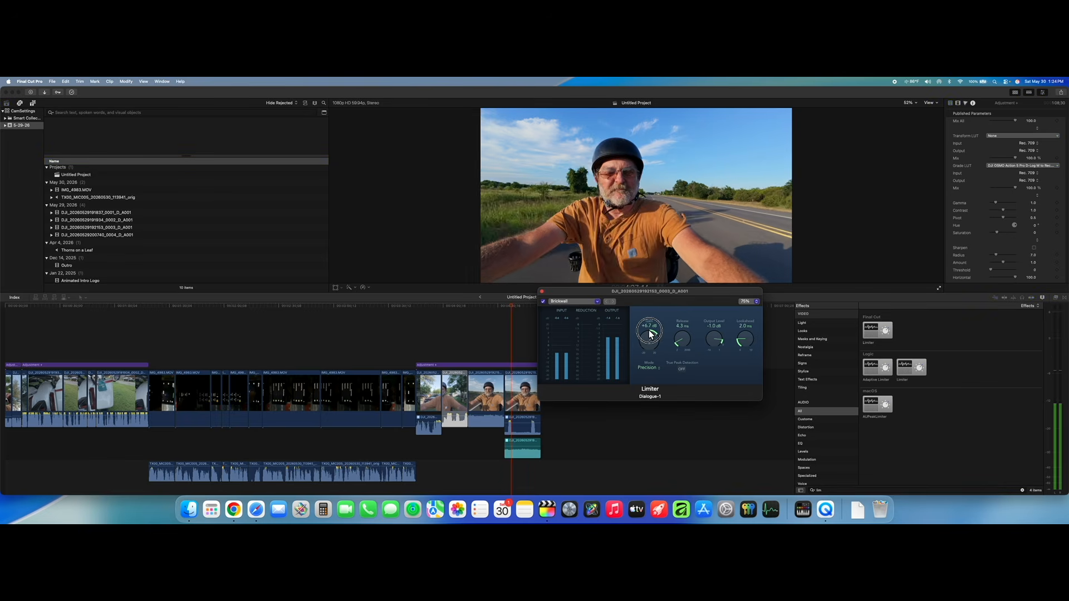
pyautogui.click(507, 309)
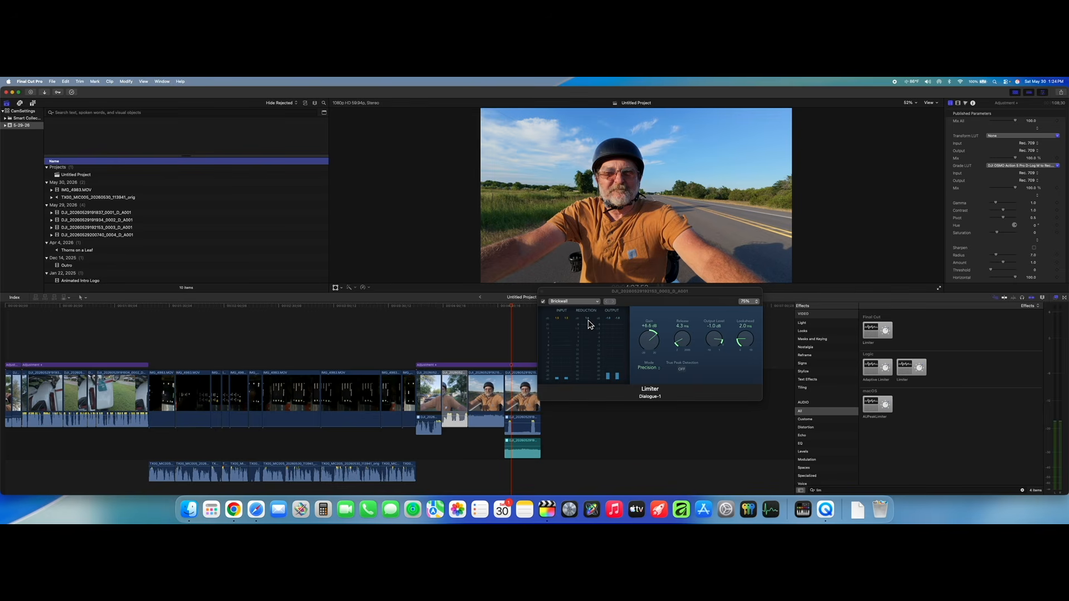
# - Play the passage near the clip's end and lower the Limiter's gain to +6.1 dB
pyautogui.click(528, 308)
pyautogui.press('space')
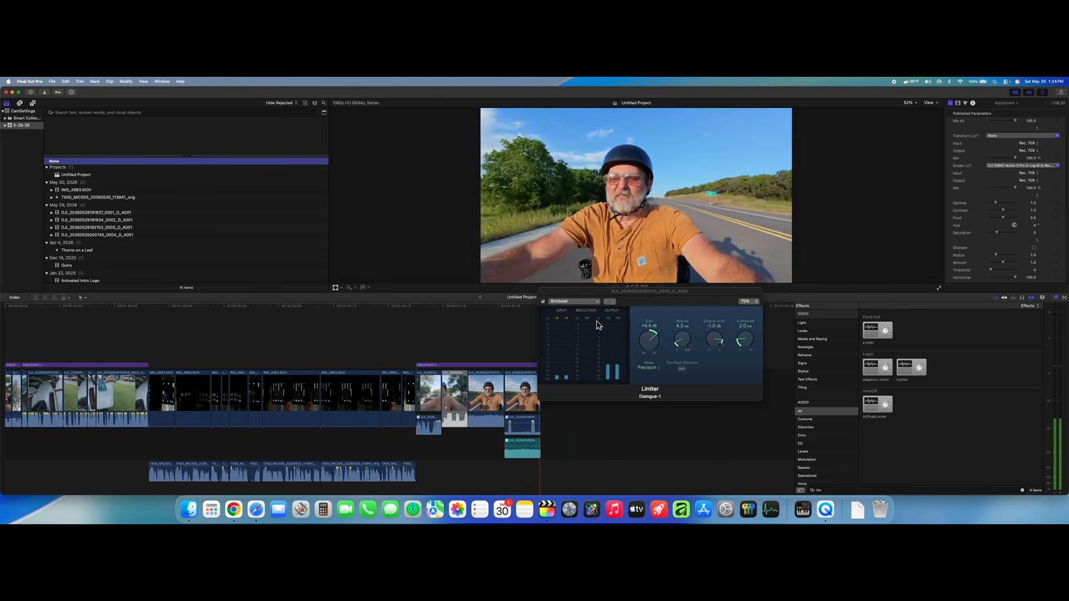
pyautogui.click(530, 310)
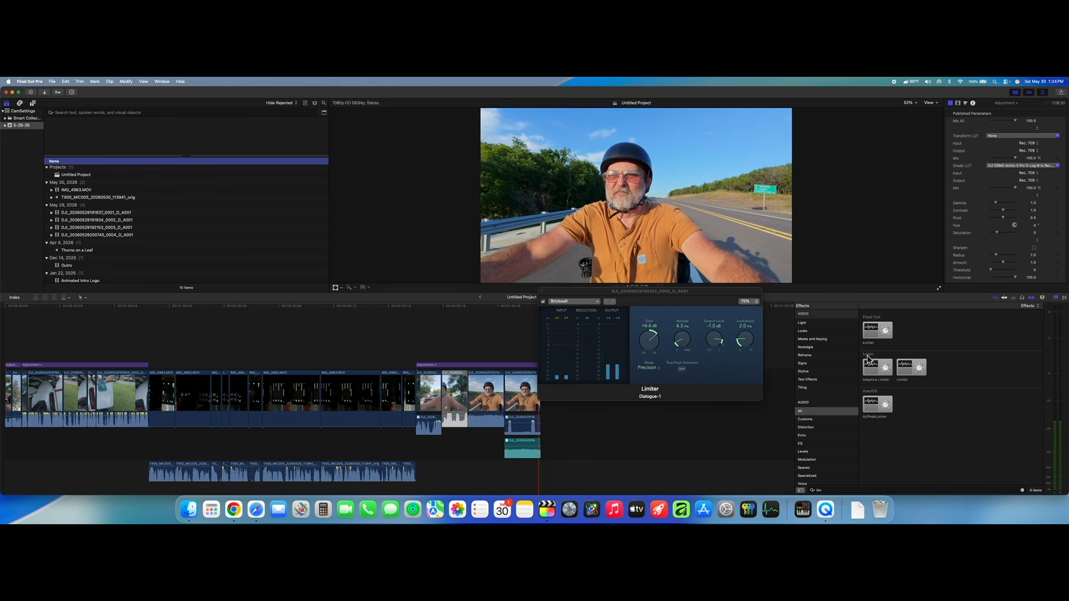
pyautogui.click(648, 342)
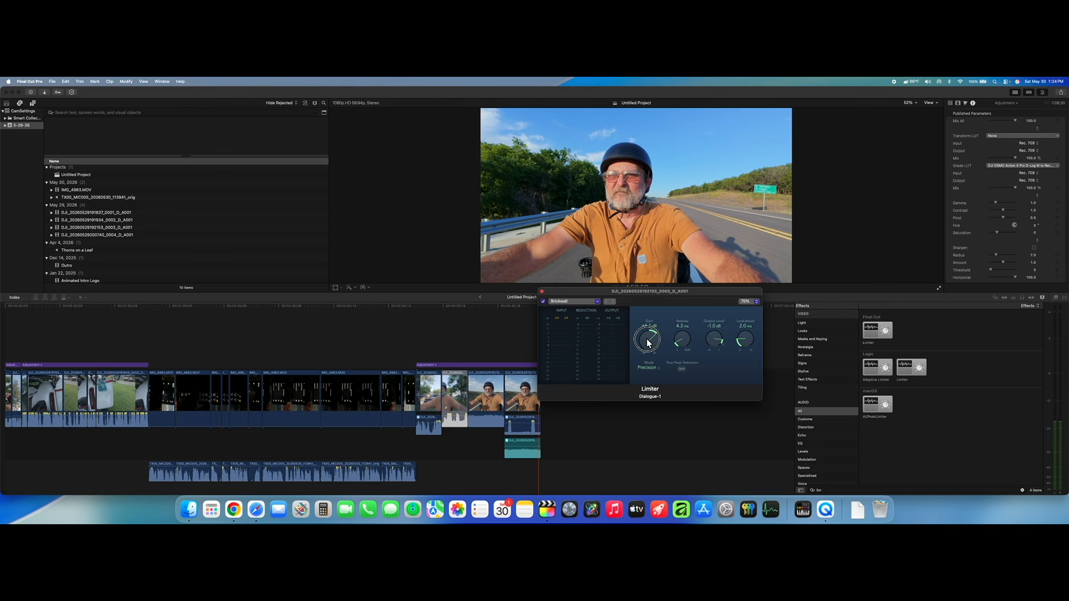
pyautogui.moveTo(648, 344); pyautogui.dragTo(649, 342)
# - Replay the clip's closing passage while watching the audio meters, and reduce the Limiter's gain to +5.8 dB
pyautogui.click(526, 310)
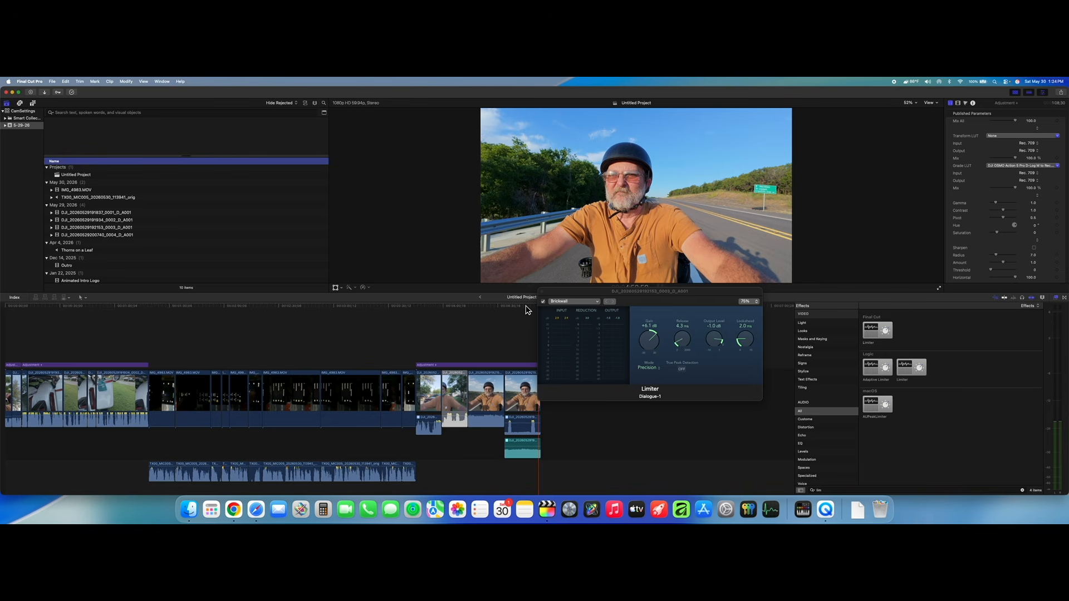
pyautogui.press('space')
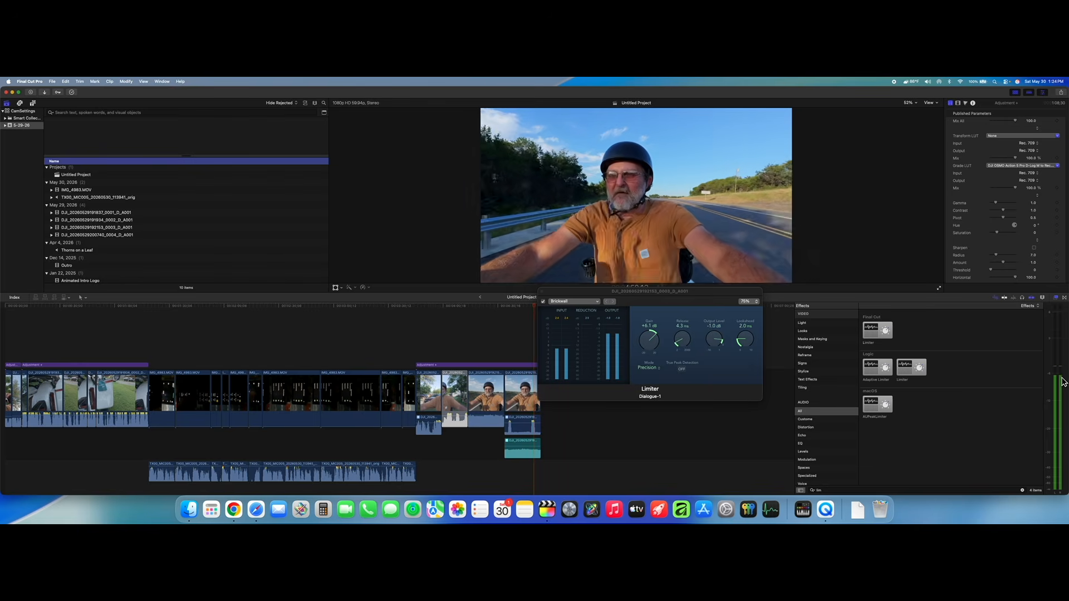
pyautogui.click(653, 336)
pyautogui.press('space')
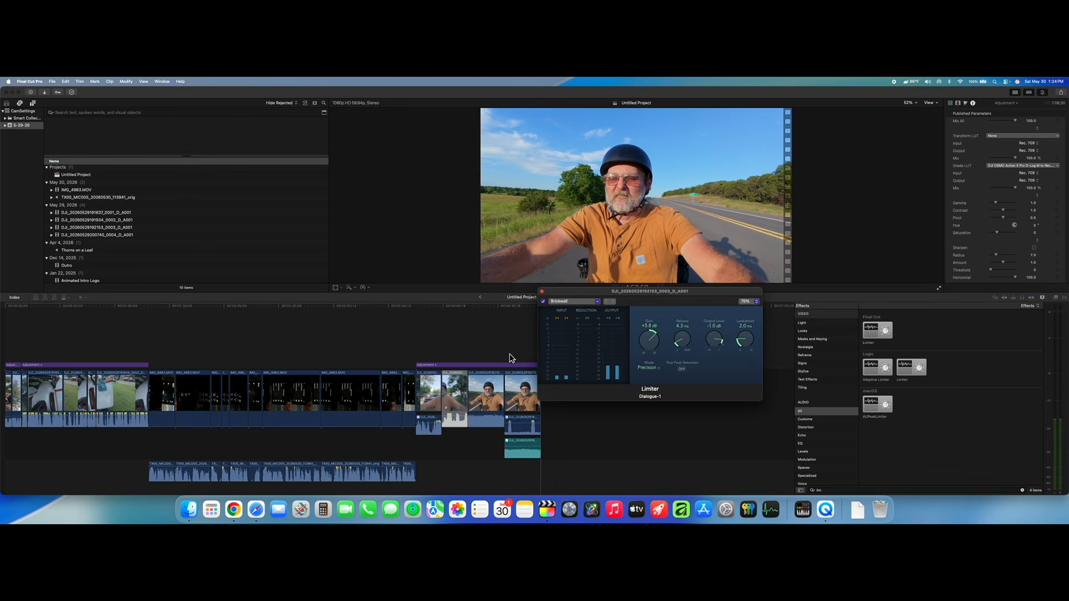
# - Replay the end of the clip to check the limited level, and close the Limiter controls
pyautogui.click(530, 310)
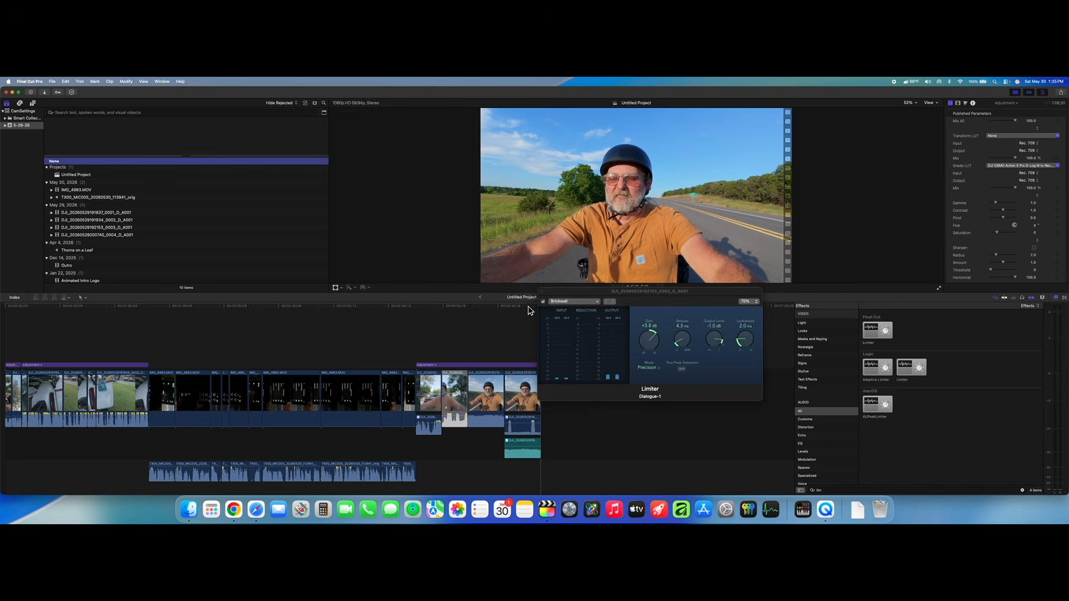
pyautogui.click(530, 311)
pyautogui.press('space')
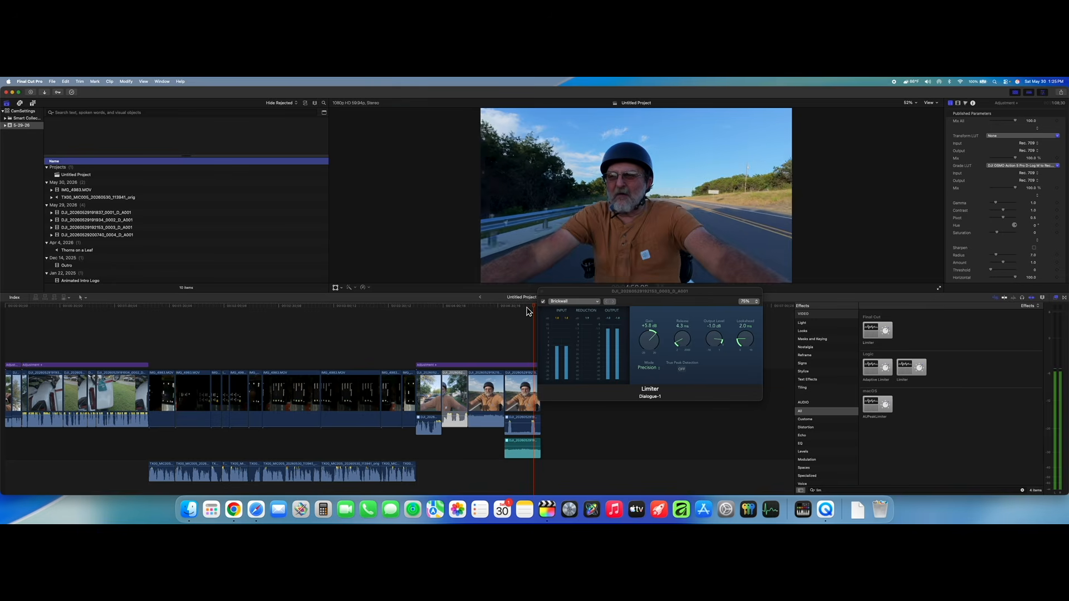
pyautogui.press('space')
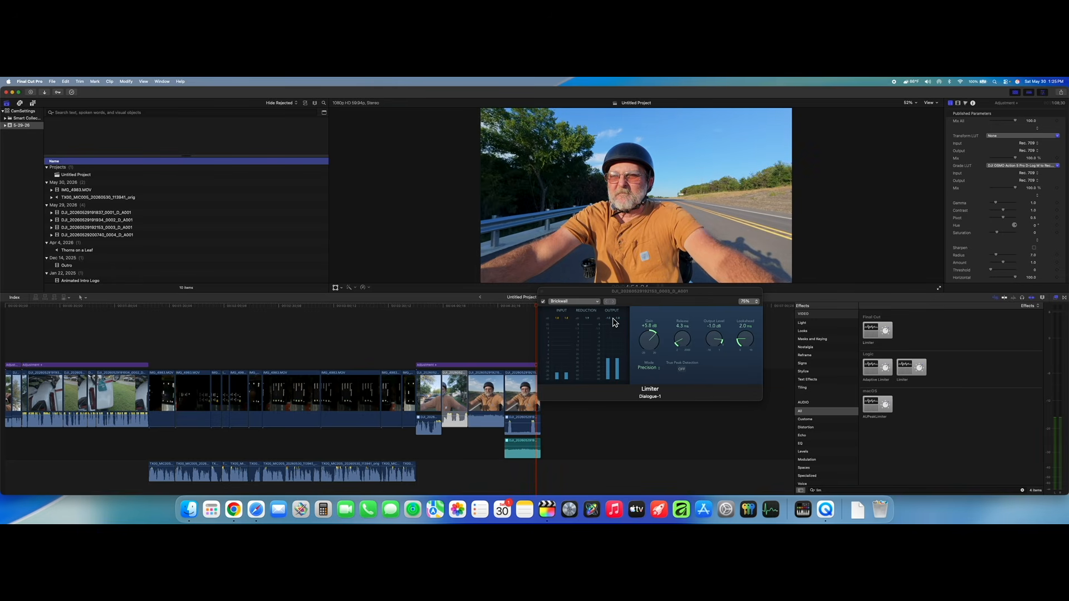
pyautogui.click(542, 292)
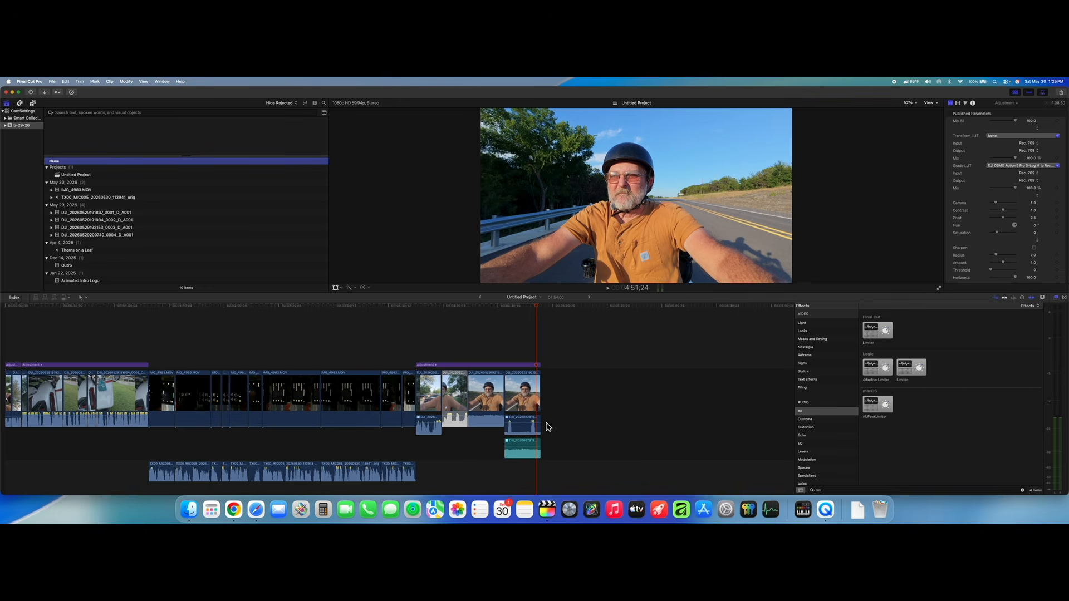
# - Select the last clip's Dialogue-1 component and enlarge the Audio Configuration area to show both mono channels
pyautogui.click(527, 429)
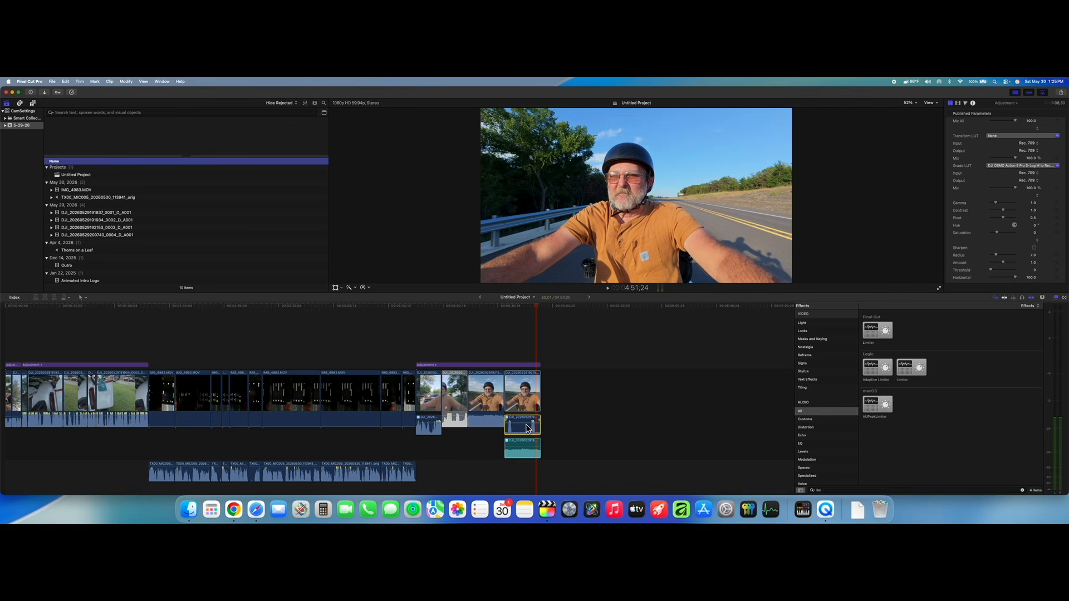
pyautogui.click(1005, 261)
pyautogui.scroll(-2, 1008, 245)
pyautogui.click(1042, 249)
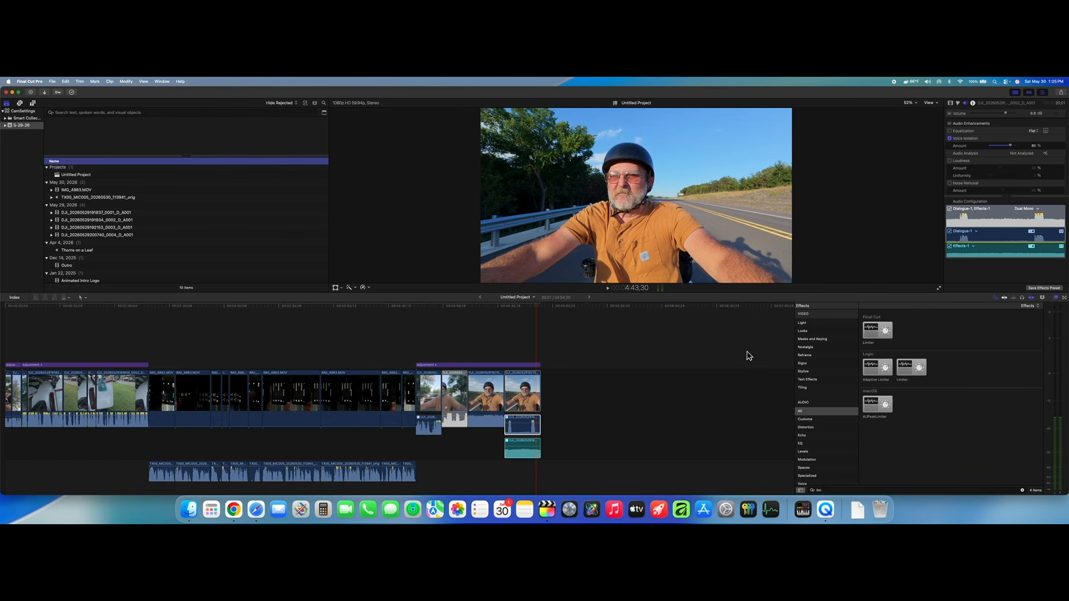
# - Start saving Dialogue-1's effects as an audio effects preset named "Half Helmet mic", and cancel the dialog
pyautogui.click(522, 429)
pyautogui.click(1043, 288)
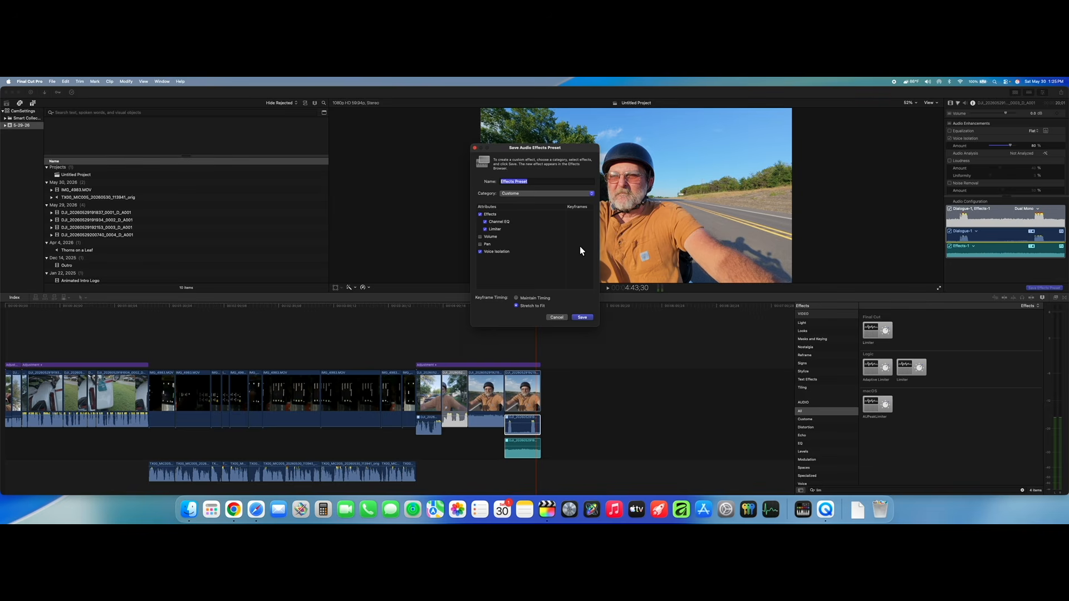
pyautogui.write('Half Helmet mic')
pyautogui.click(557, 316)
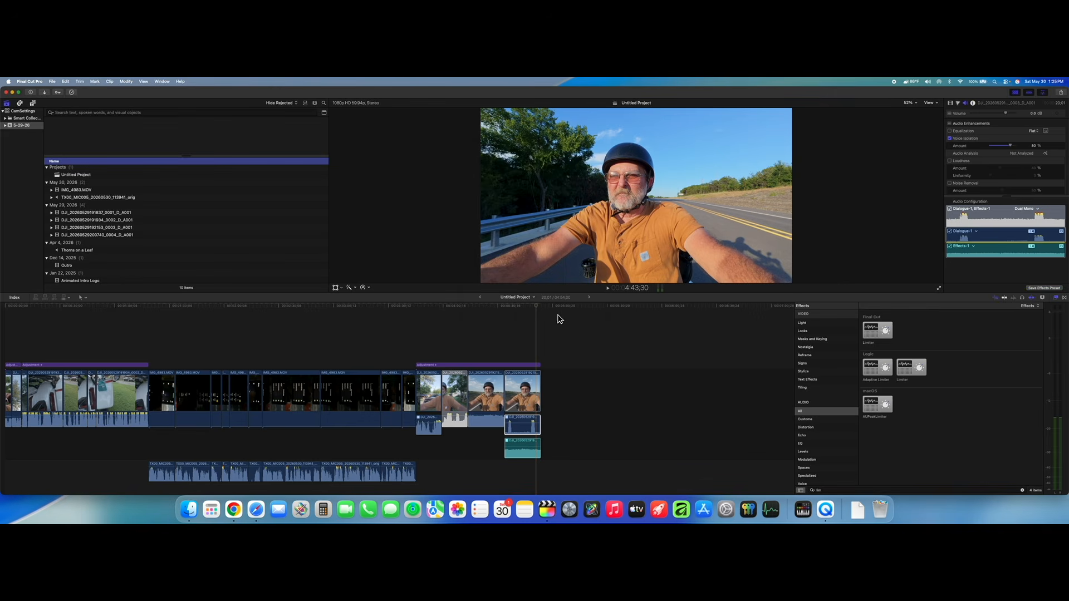
# - Open the audio effects preset dialog for the Effects-1 component and cancel it without saving
pyautogui.click(522, 450)
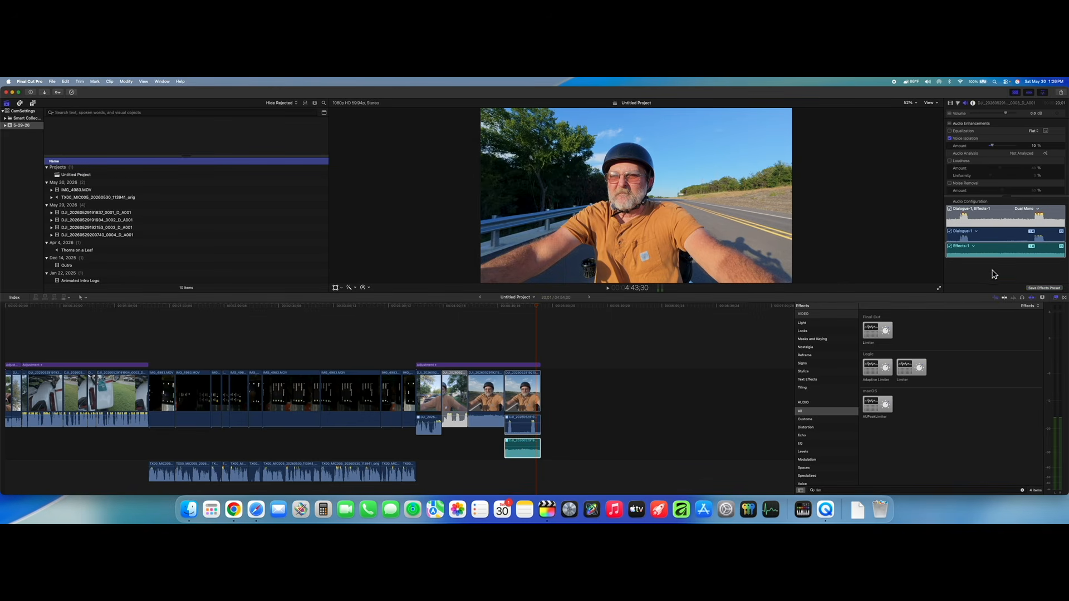
pyautogui.click(1038, 289)
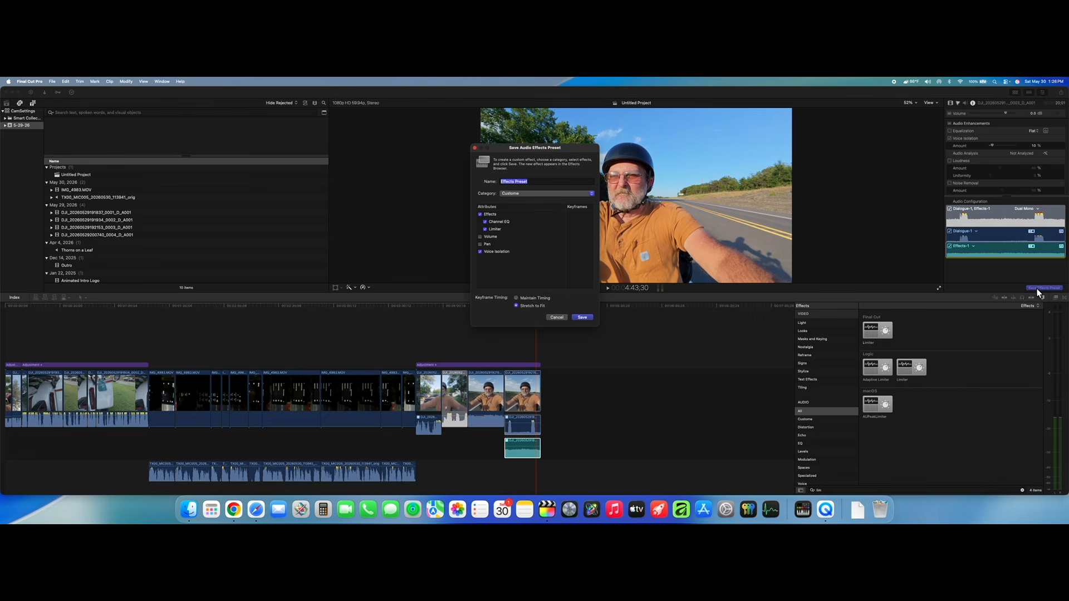
pyautogui.moveTo(533, 182); pyautogui.dragTo(495, 179)
pyautogui.click(560, 315)
# - Play from the unprocessed third-from-last section into the last clip to compare the audio before and after processing
pyautogui.moveTo(537, 306); pyautogui.dragTo(541, 307)
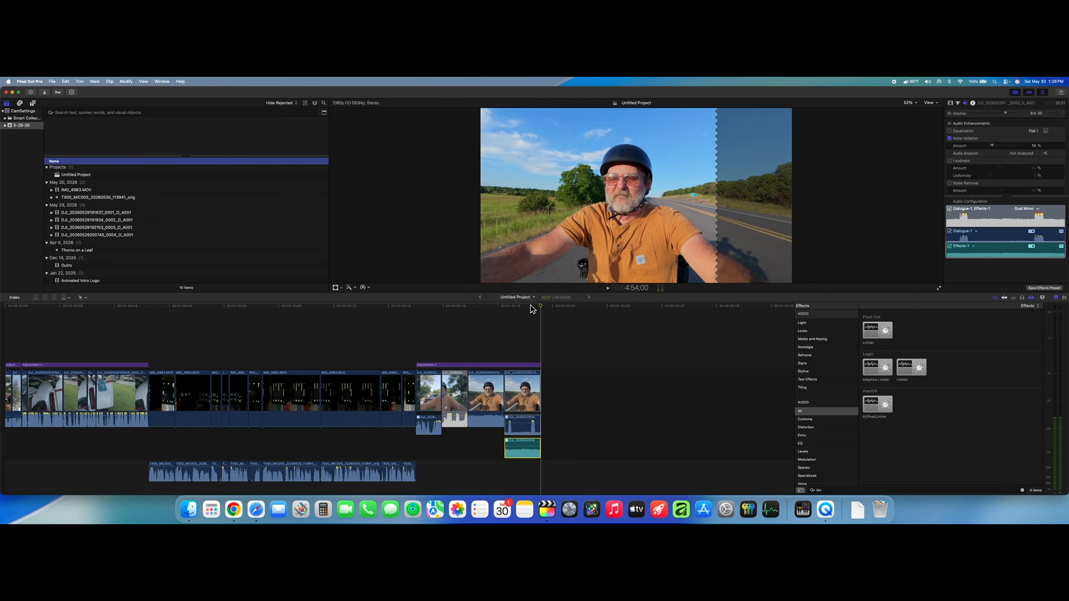
pyautogui.hscroll(-1, 533, 310)
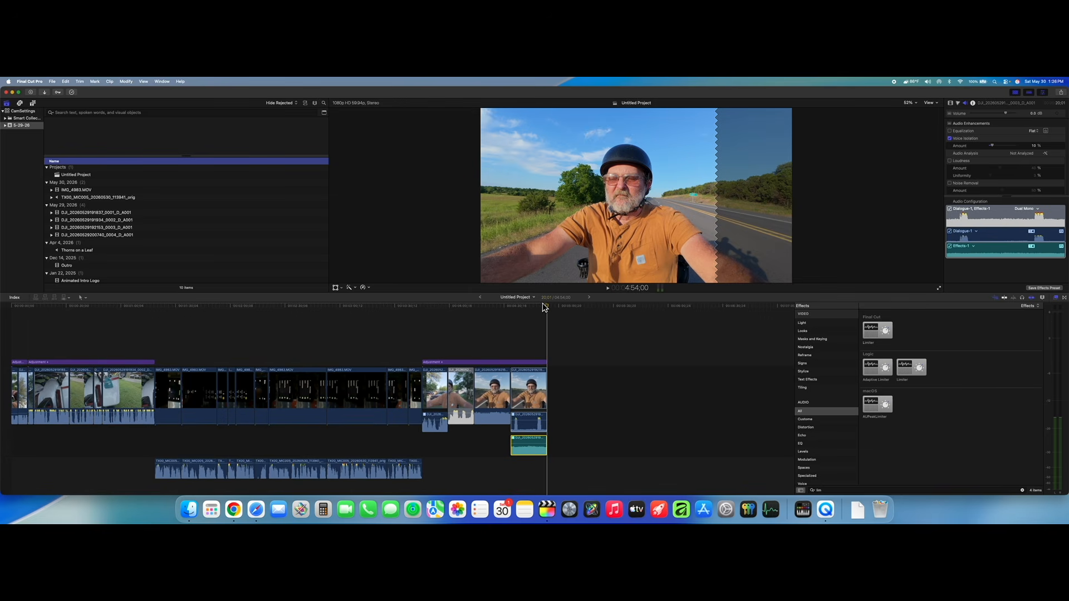
pyautogui.hscroll(1, 544, 307)
pyautogui.moveTo(543, 307); pyautogui.dragTo(483, 310)
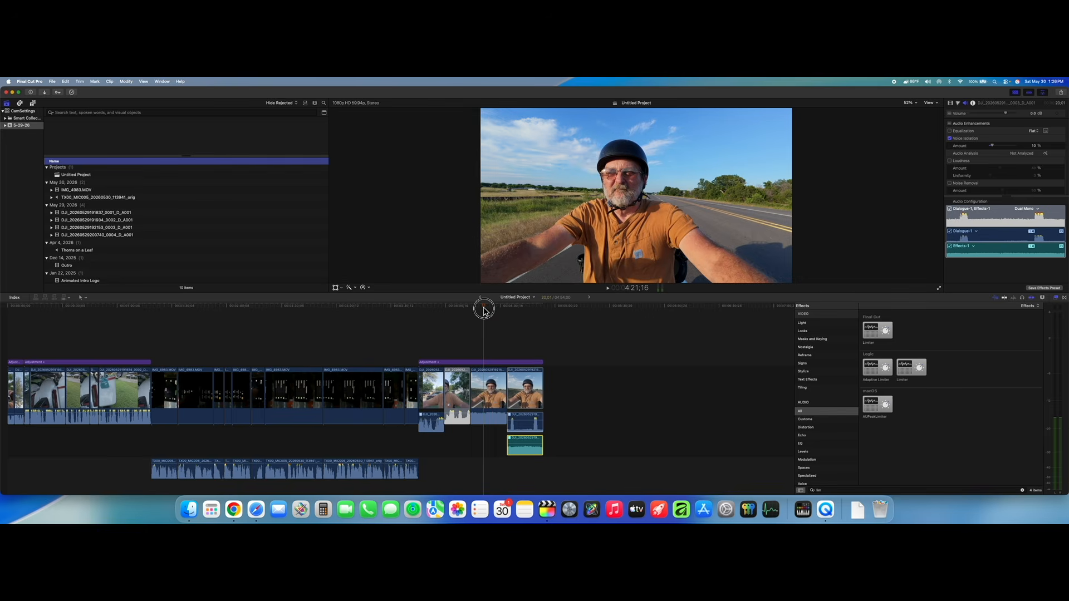
pyautogui.hscroll(1, 484, 310)
pyautogui.press('space')
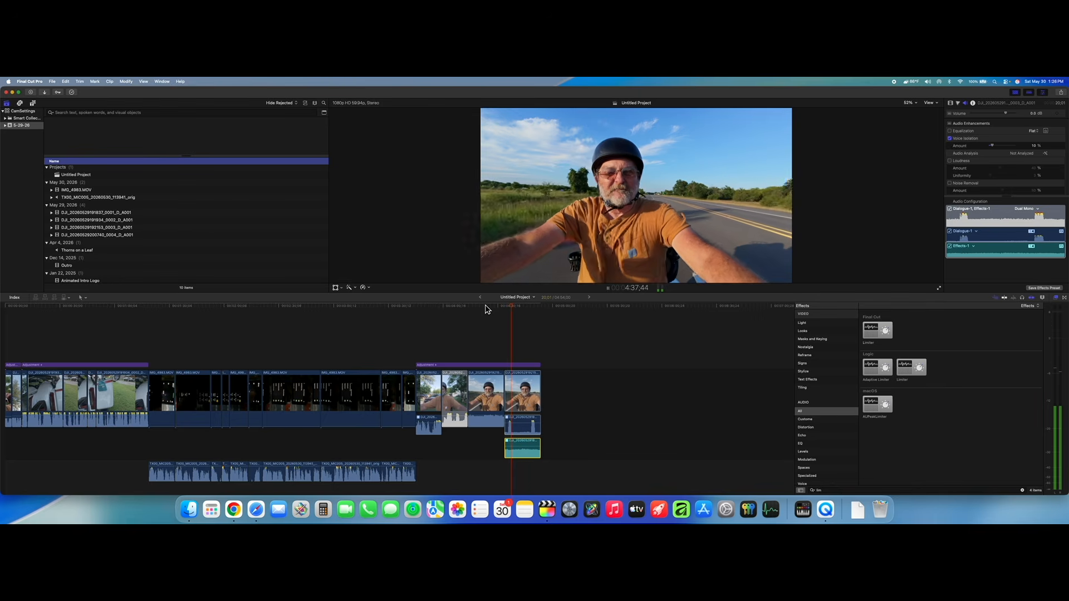
pyautogui.press('space')
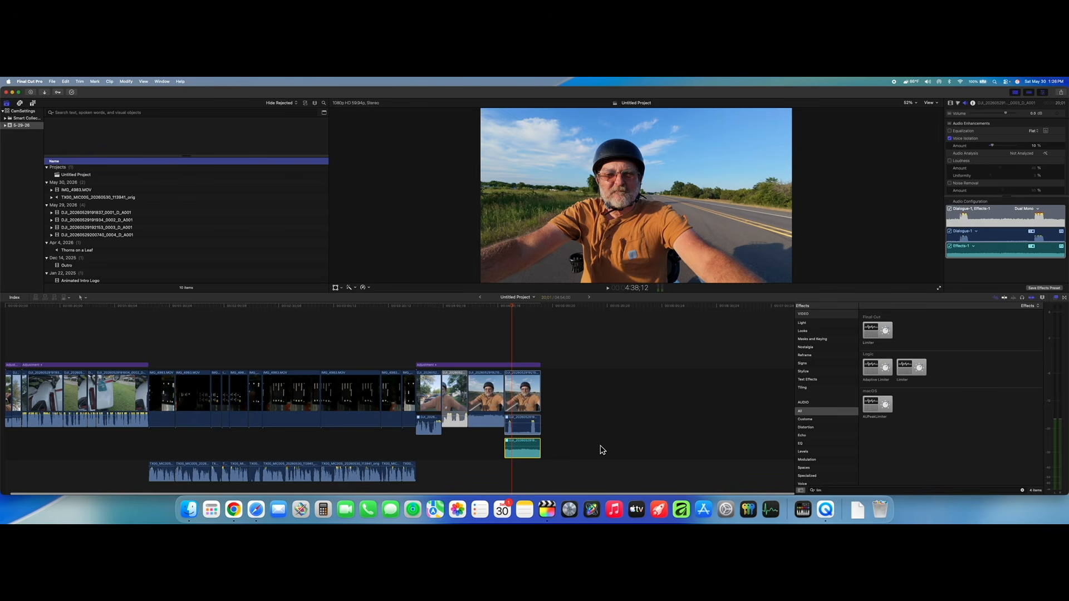
pyautogui.hscroll(-1, 599, 446)
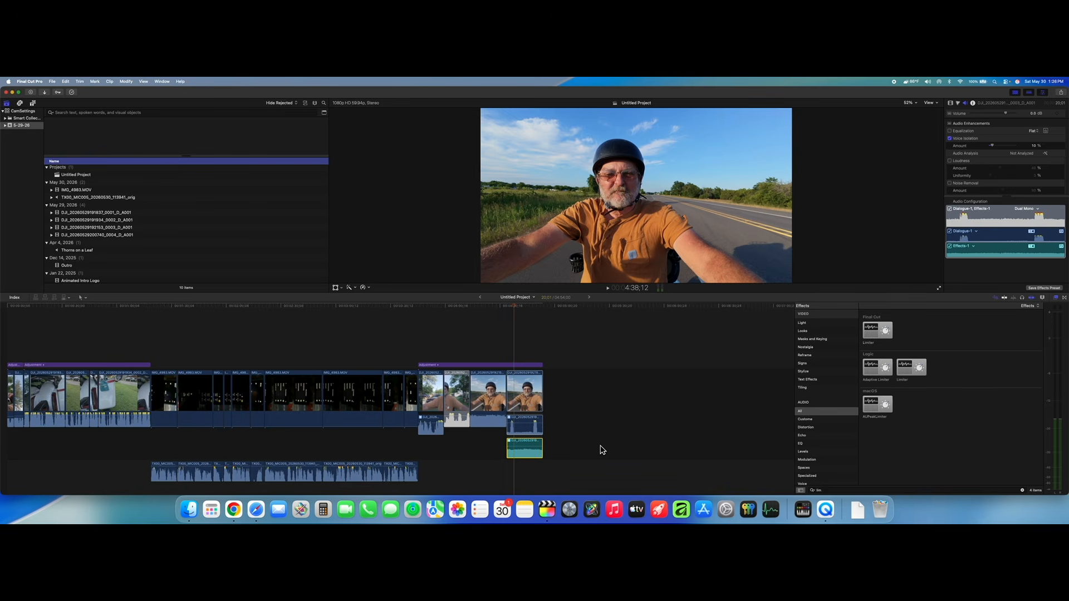
pyautogui.scroll(-1, 599, 450)
pyautogui.hscroll(-1, 600, 450)
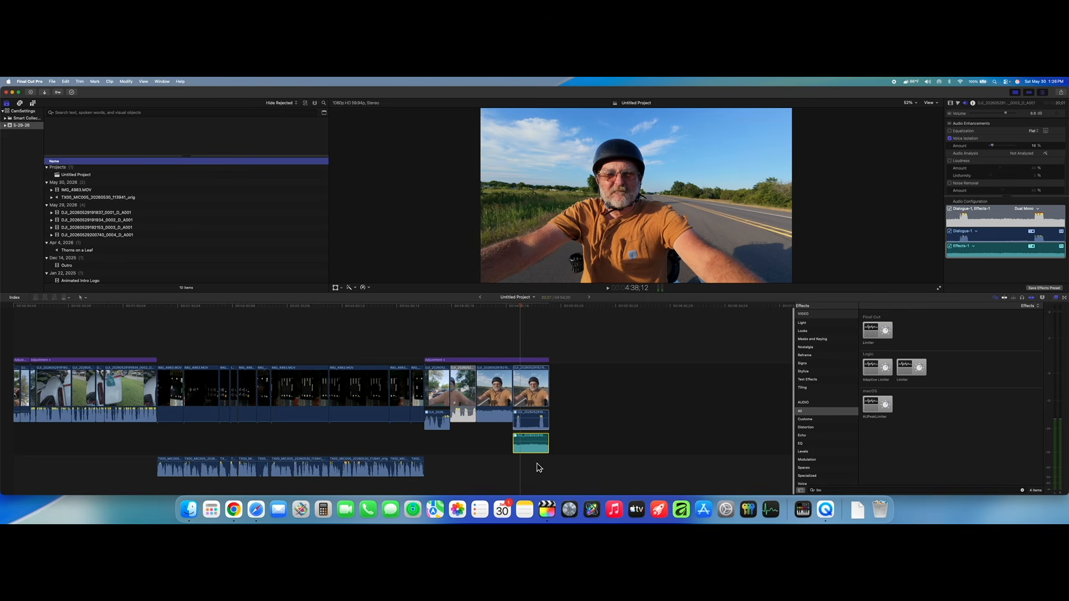